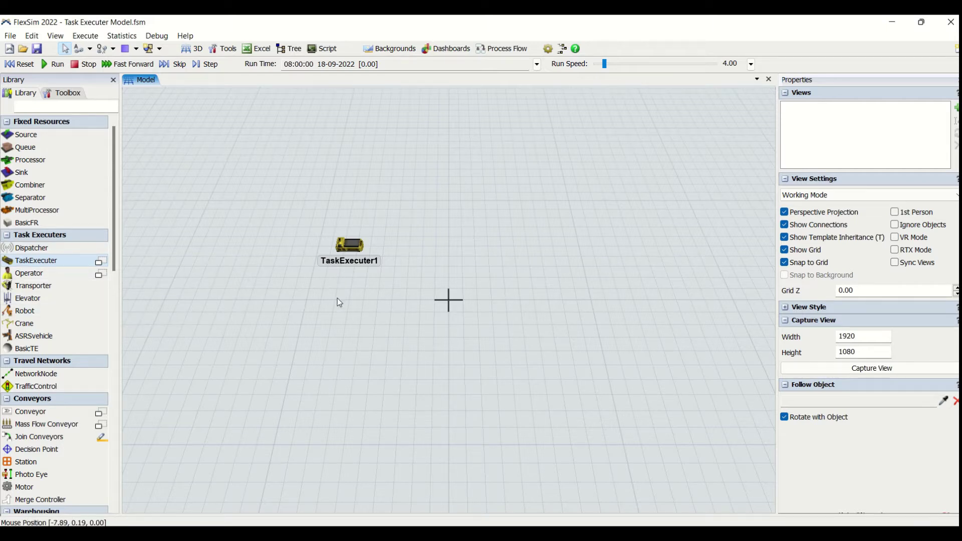
Step: Move the task executer slightly farther back on the grid
left_click(356, 244)
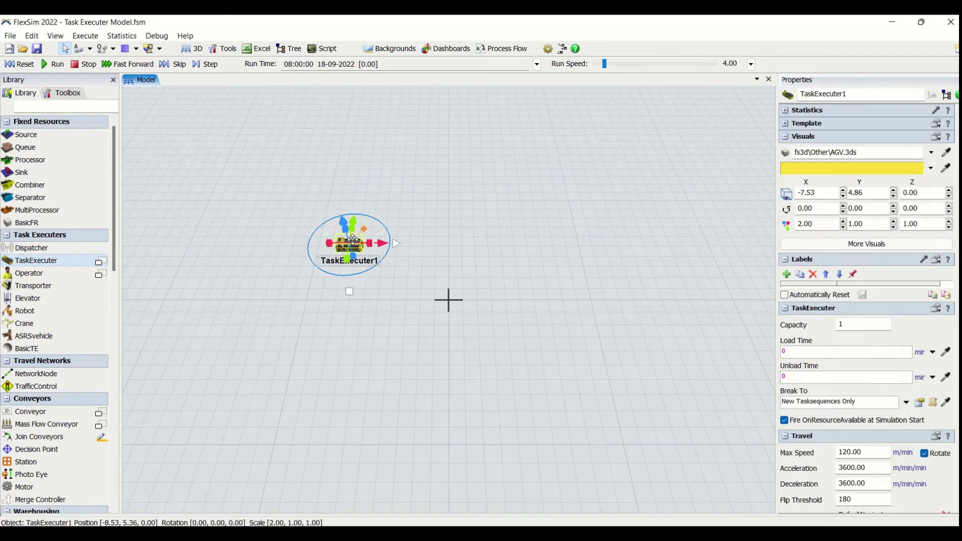
left_click(496, 251)
left_click_drag(356, 247, 363, 230)
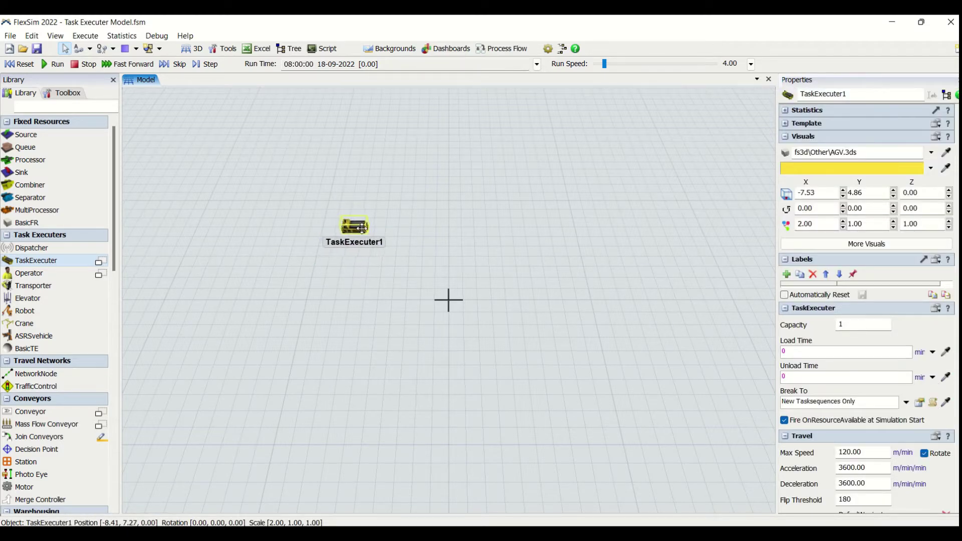
left_click(359, 273)
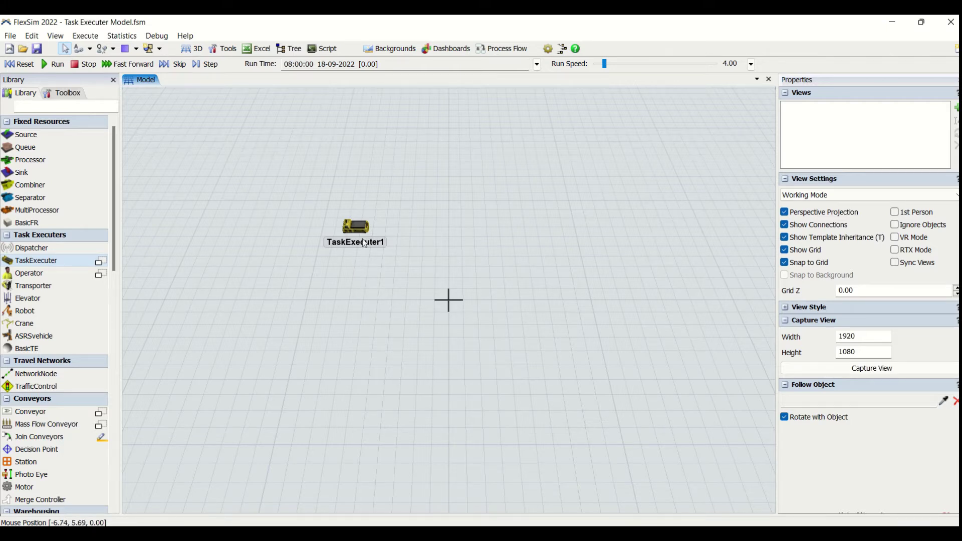
Step: Examine the task executer's properties, including its capacity, load and unload times, and travel settings
left_click(360, 226)
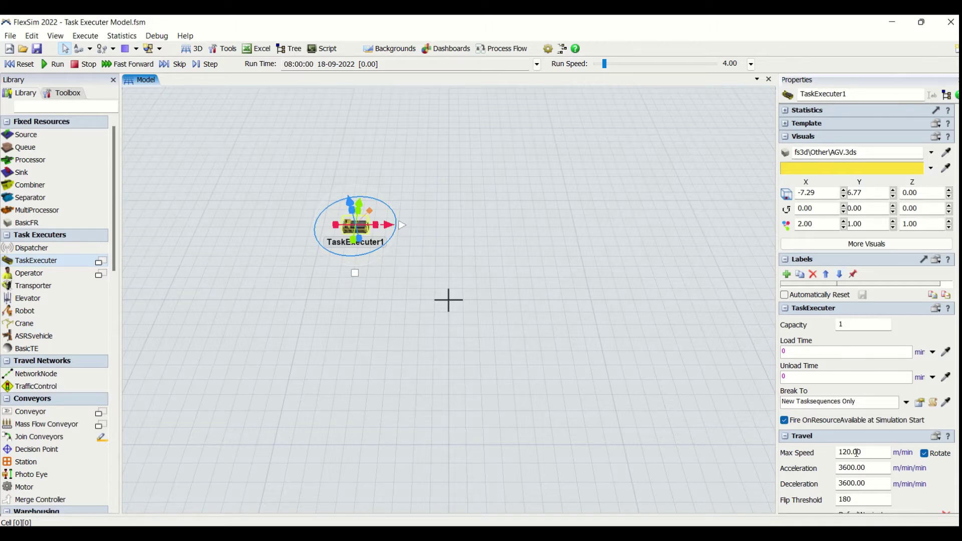
scroll(947, 312, "down", 5)
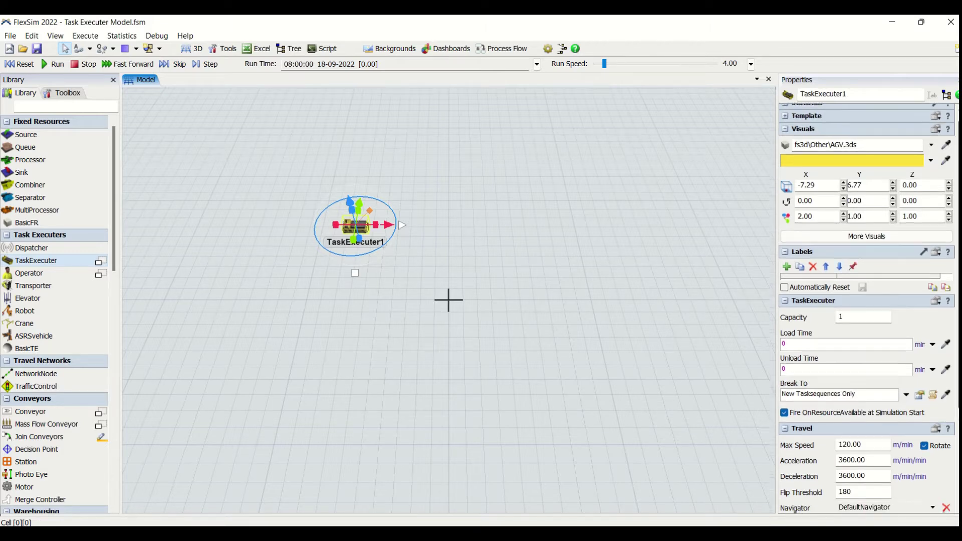
scroll(946, 311, "up", 5)
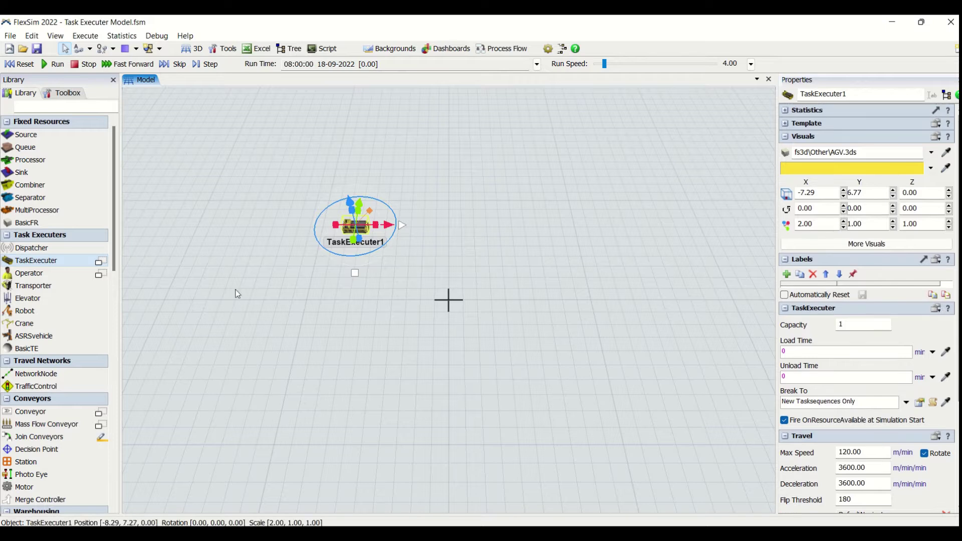
left_click(219, 131)
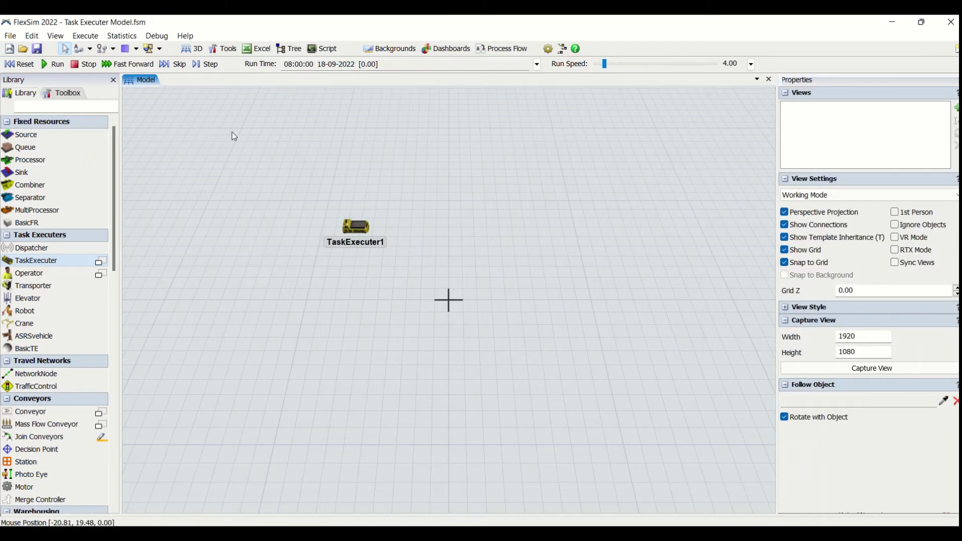
Step: Add a Source west of the task executer and a Queue beside it at about X -13, Y 3
left_click(22, 146)
left_click(24, 135)
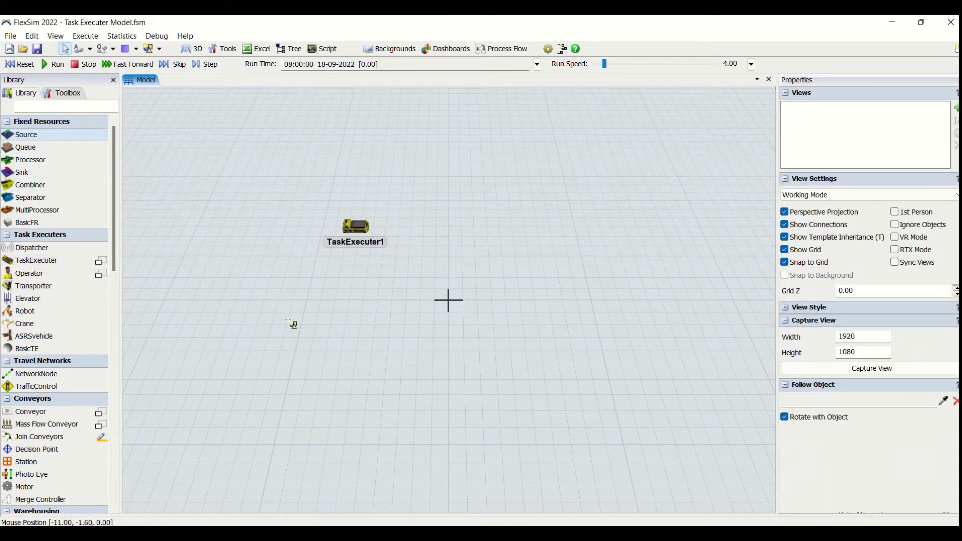
left_click(244, 251)
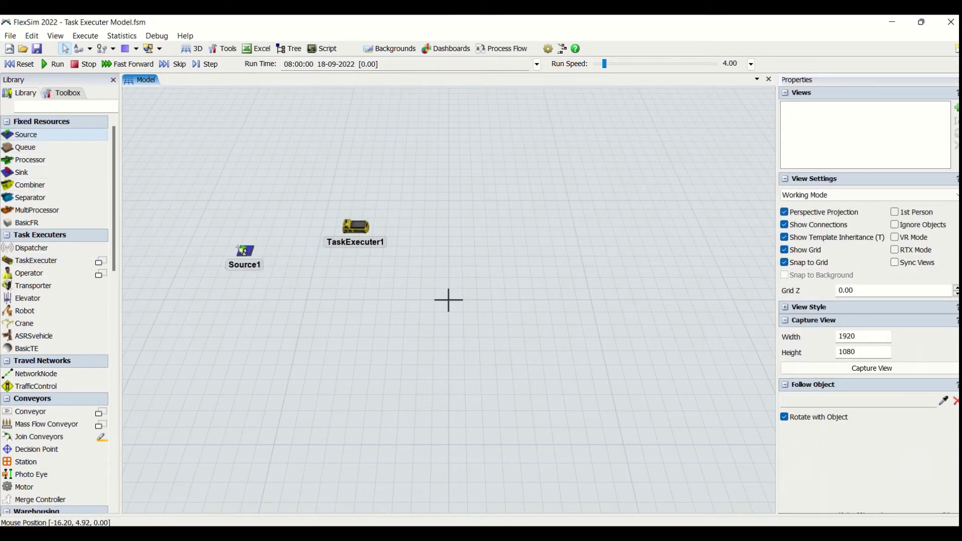
left_click(32, 146)
left_click(273, 263)
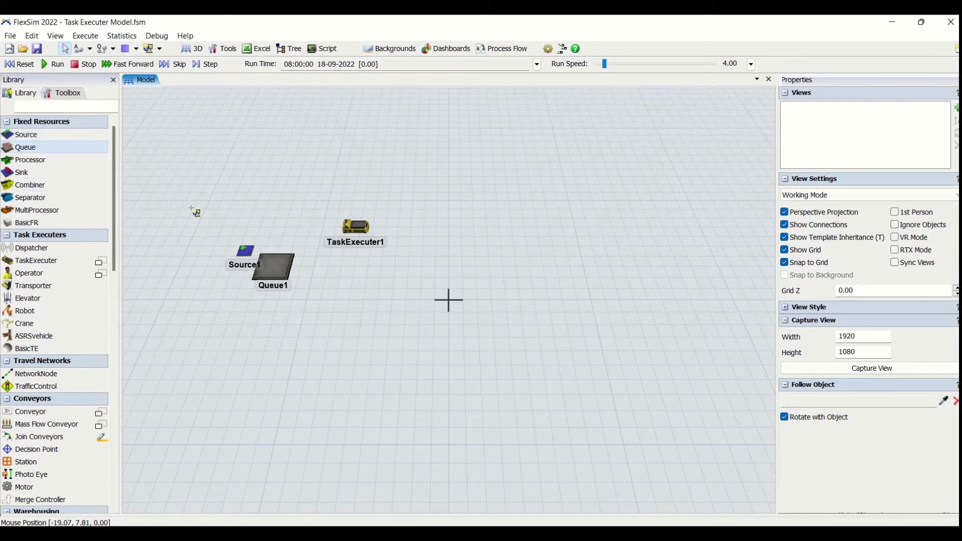
Step: Add a second Queue at about X 11, Y 2 and connect the source, first queue and second queue in series
left_click(52, 160)
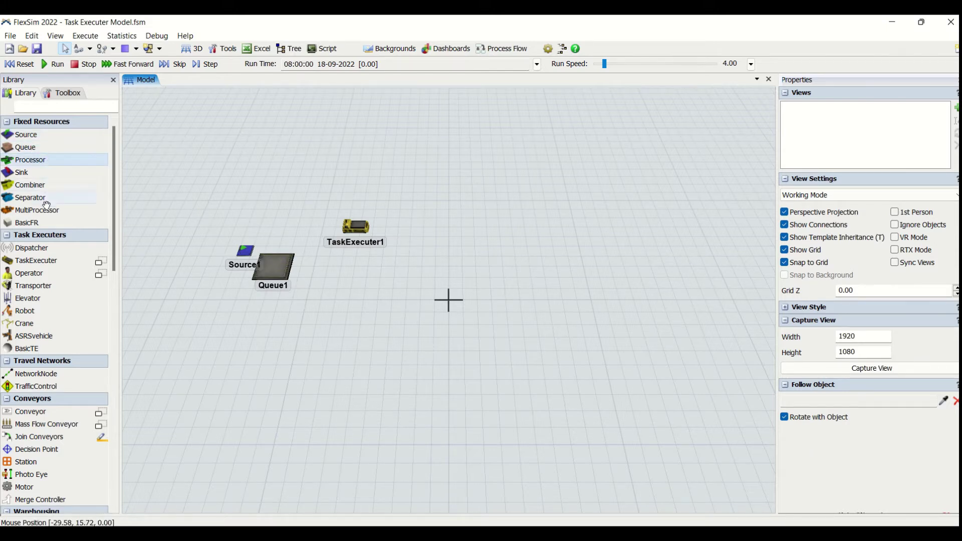
left_click(41, 147)
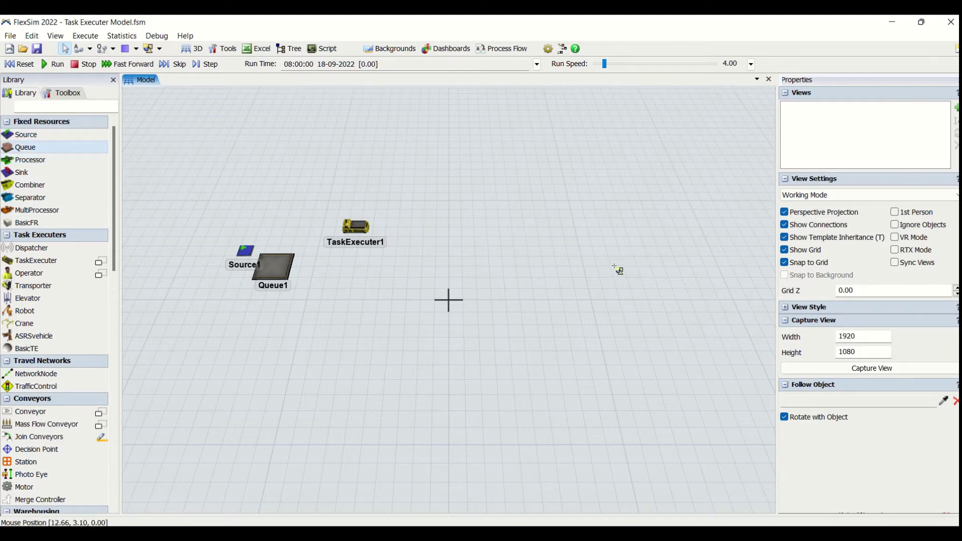
left_click(588, 263)
left_click_drag(245, 251, 569, 295)
Step: Enable arrival at time 0 on the source and set its inter-arrival time to 2 minutes
left_click(224, 274)
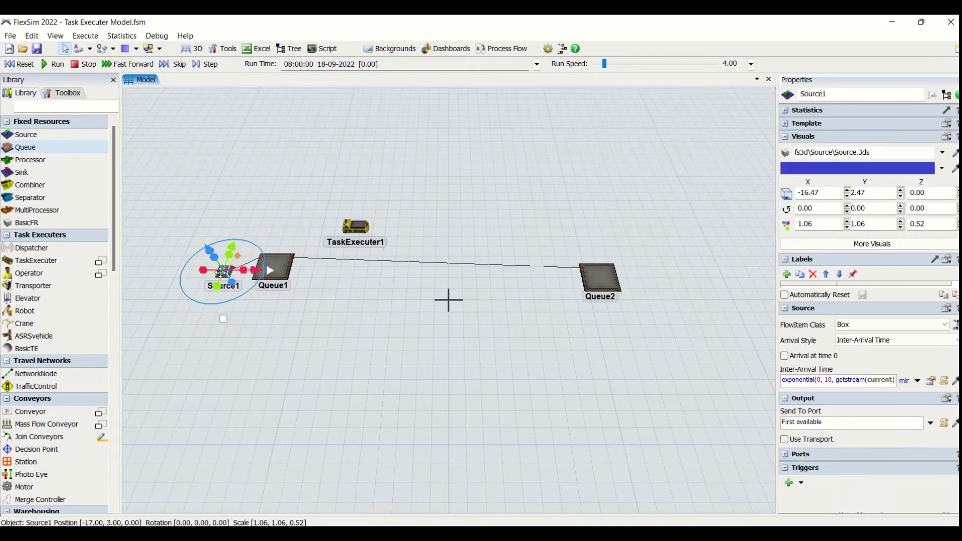
left_click(785, 356)
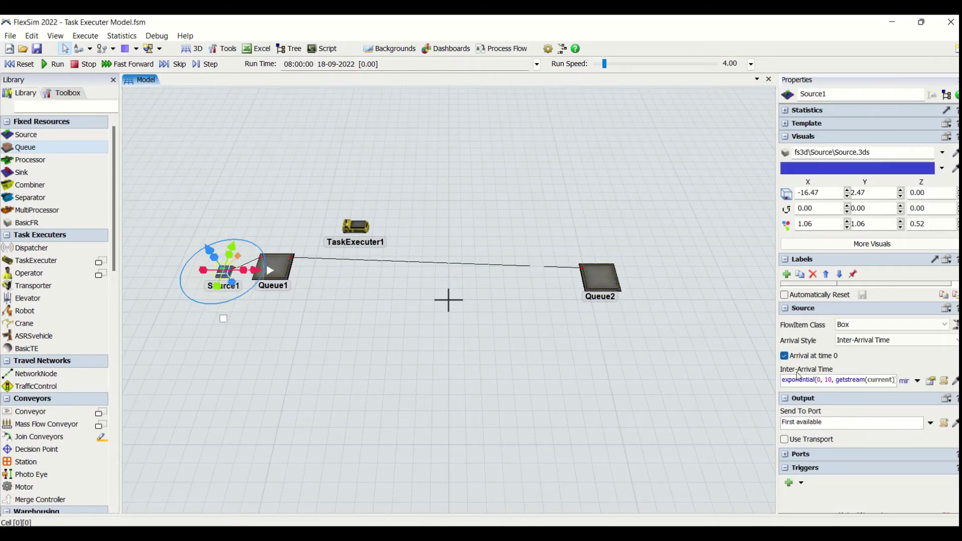
left_click(811, 379)
key("ctrl+a")
type("2")
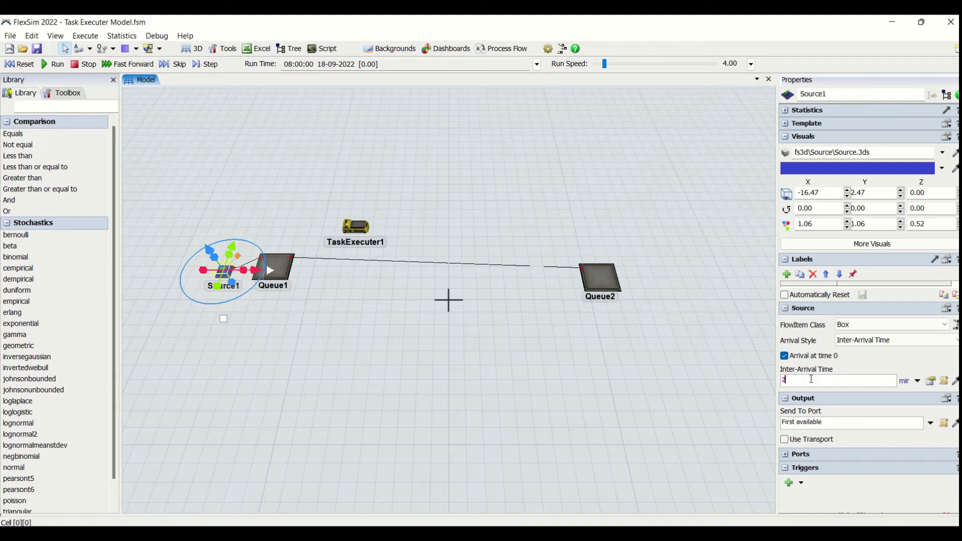
Step: Rename the queue beside the source "plant 1" and the far queue "plant 2"
left_click(599, 279)
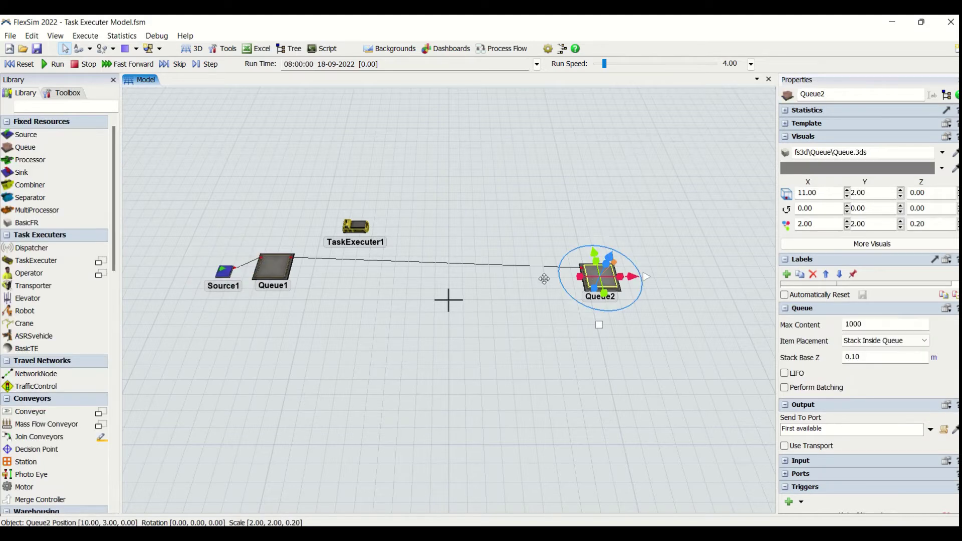
left_click(294, 273)
double_click(844, 93)
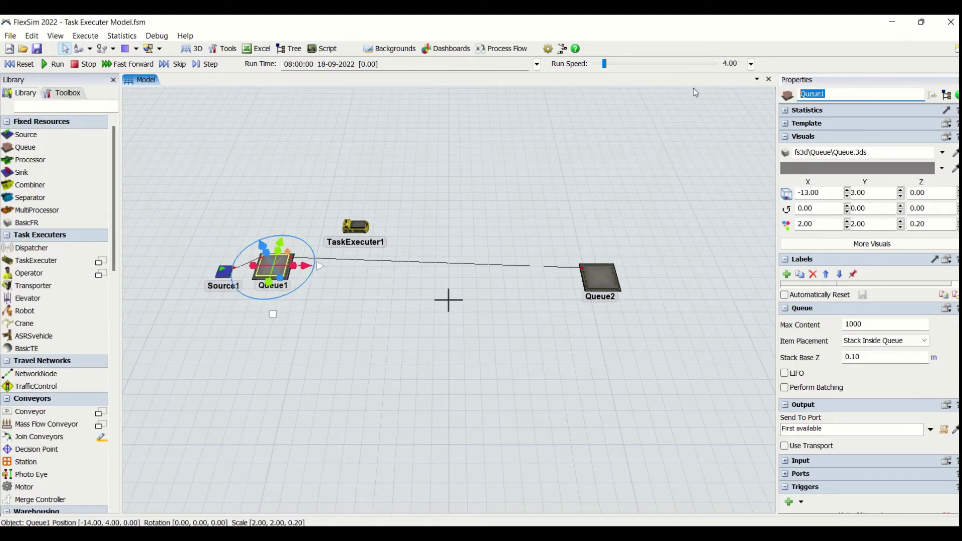
type("plant 1")
left_click(599, 276)
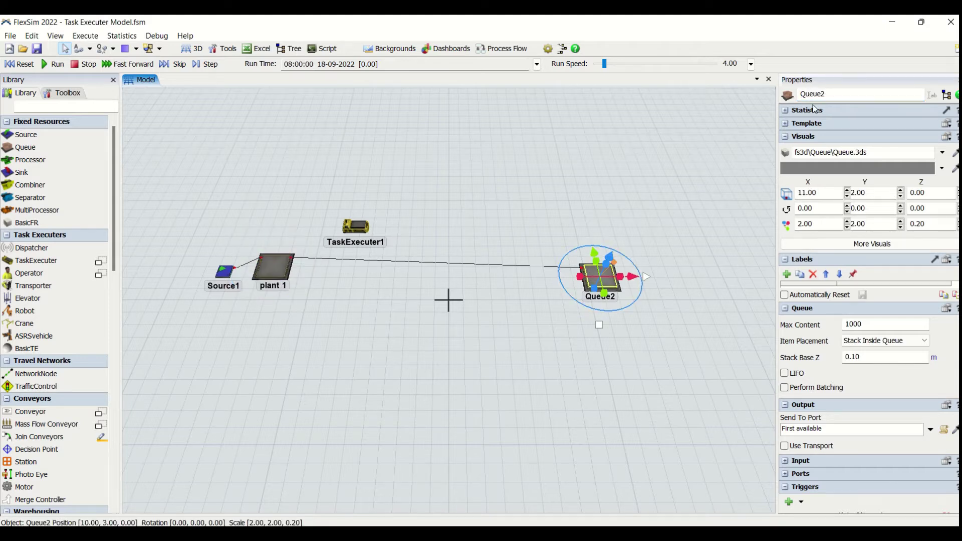
double_click(820, 94)
type("plant 2")
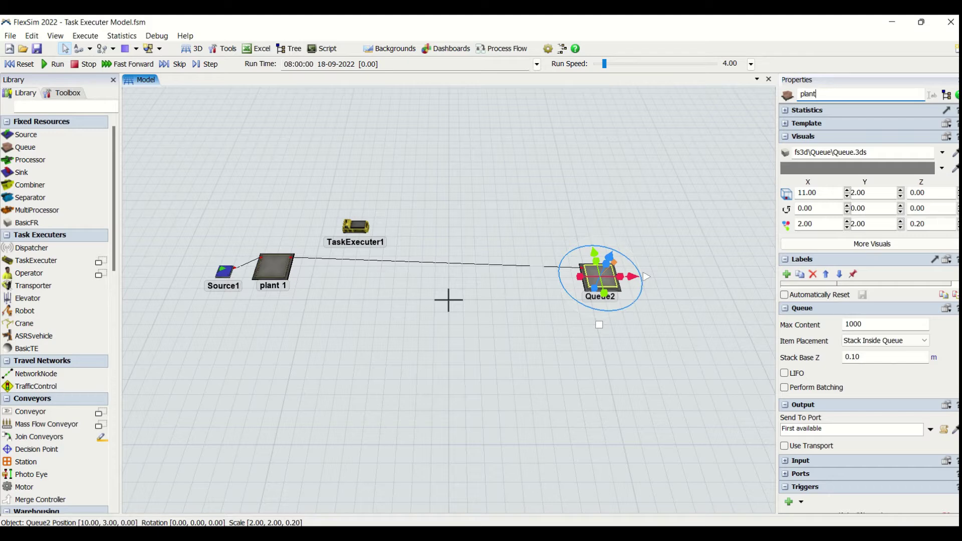
left_click(586, 383)
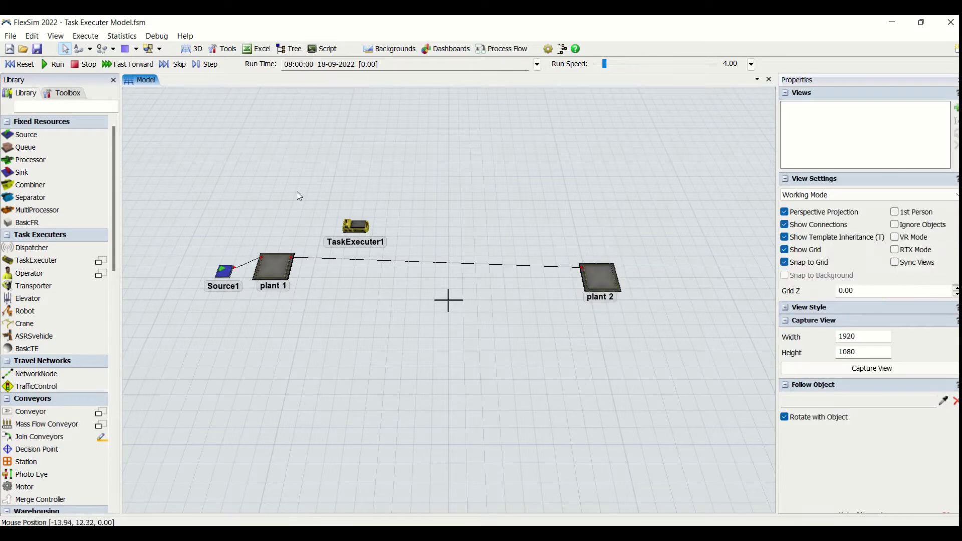
Step: Rename the task executer "AGV" and move it in front of the line between the plants, at about X -6.45, Y -0.95
left_click_drag(352, 226, 359, 303)
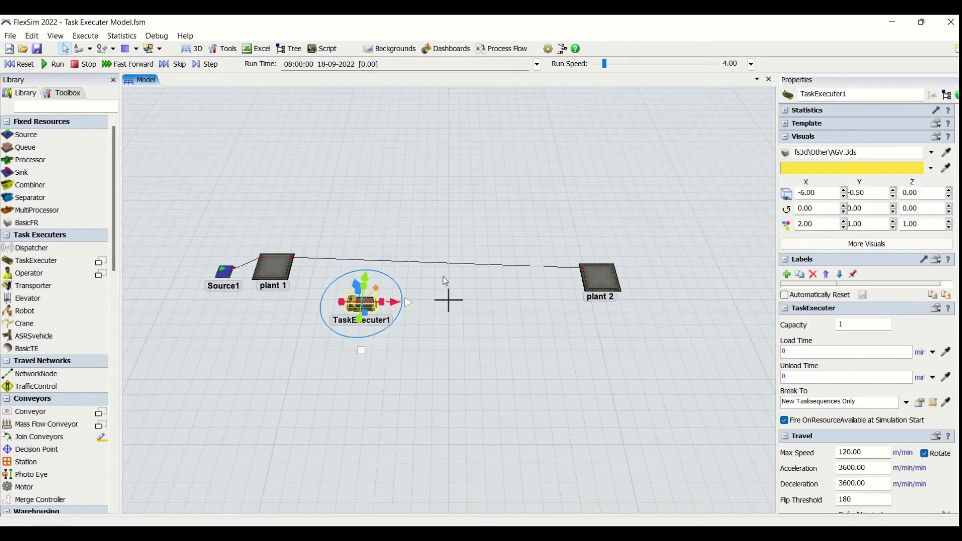
double_click(847, 94)
type("AGV")
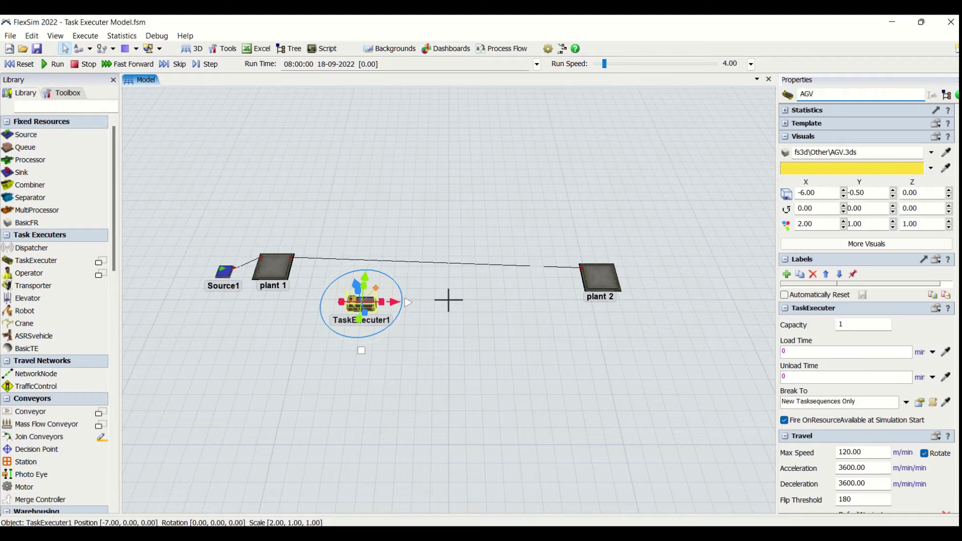
left_click(408, 375)
left_click(352, 304)
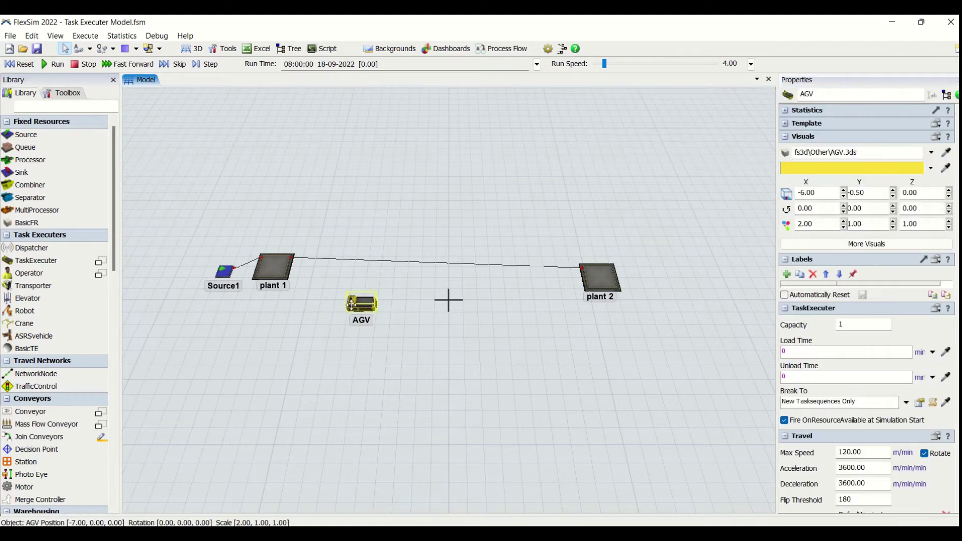
left_click_drag(352, 304, 344, 310)
left_click(271, 319)
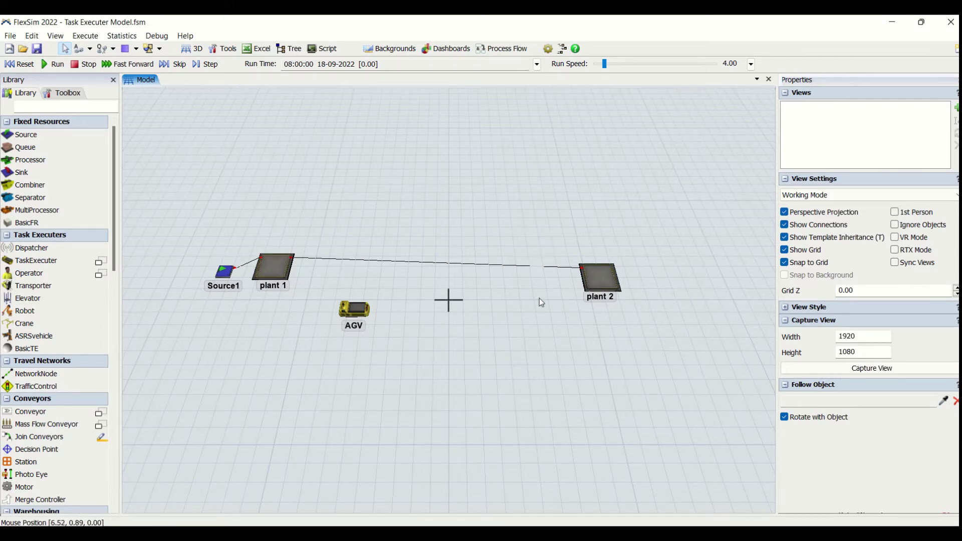
Step: Connect plant 1 to the AGV with a center port connection
left_click(264, 272)
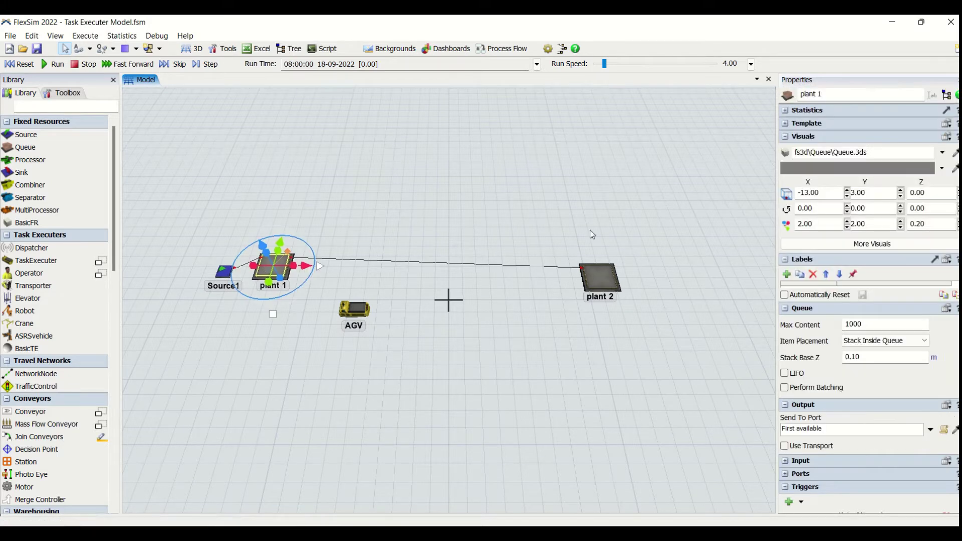
left_click(614, 278)
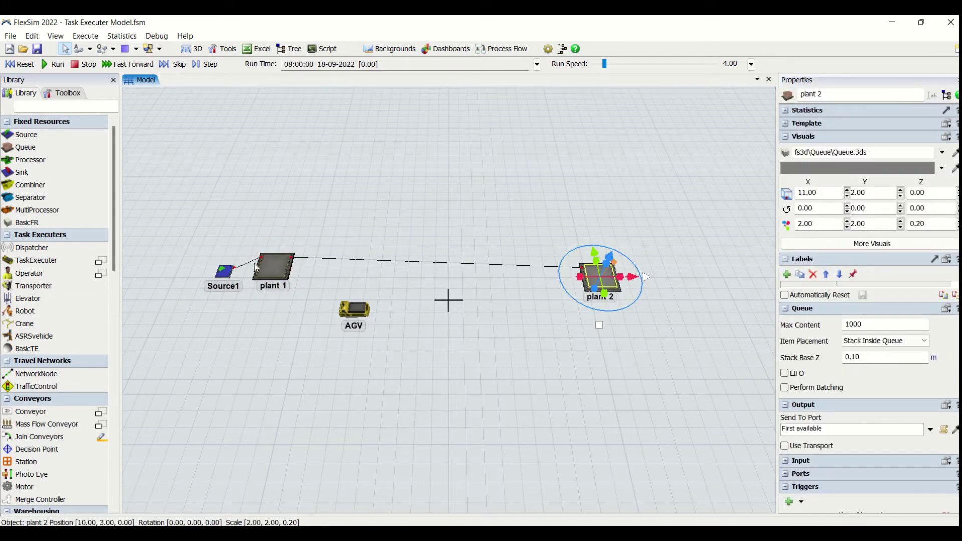
left_click(275, 284)
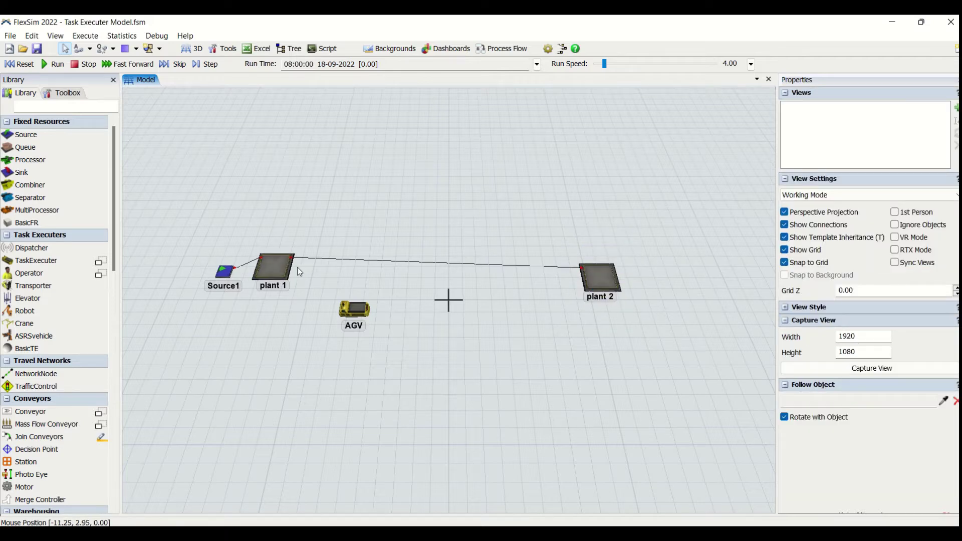
left_click_drag(279, 279, 354, 310)
left_click(355, 309)
left_click(320, 385)
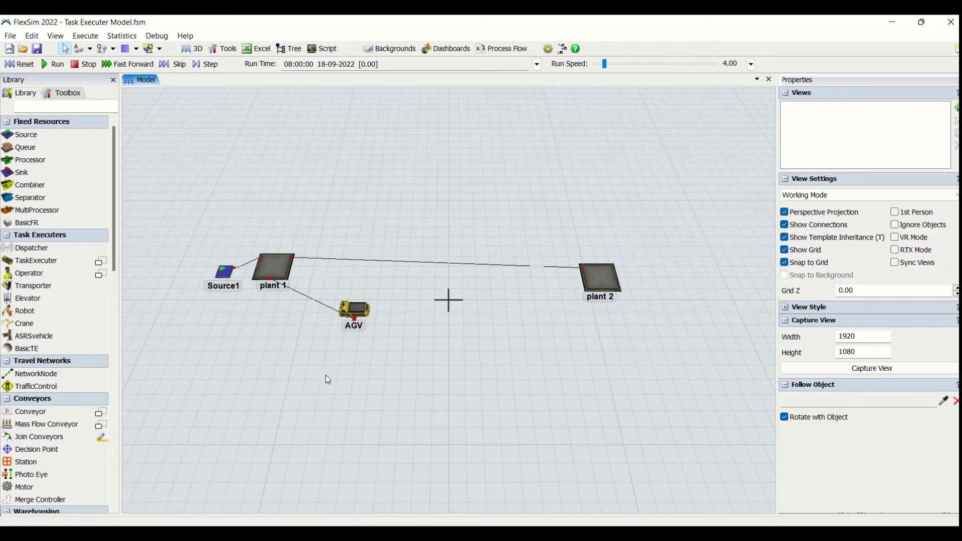
Step: Enable Use Transport on plant 1's output, keeping current.centerObjects[1] as the transporter
left_click(356, 315)
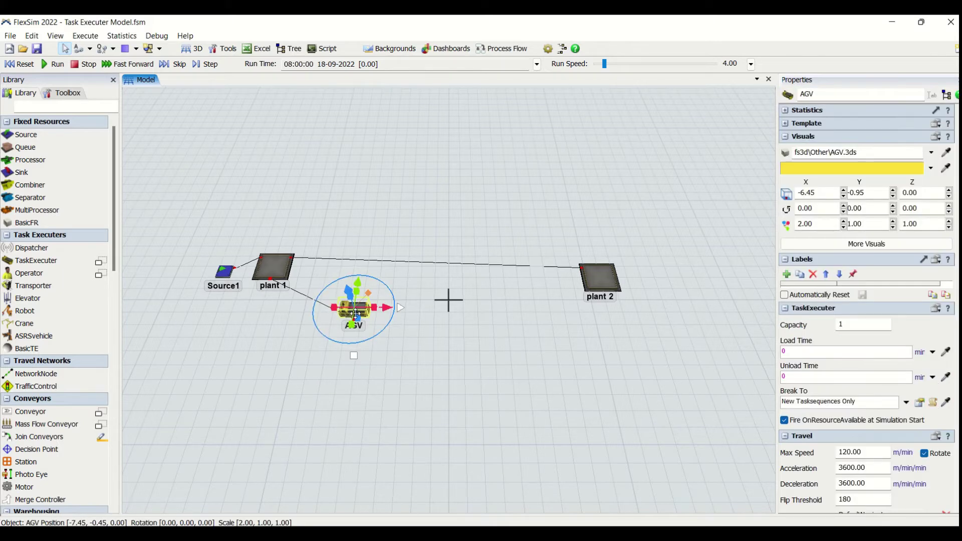
left_click(273, 268)
left_click(400, 324)
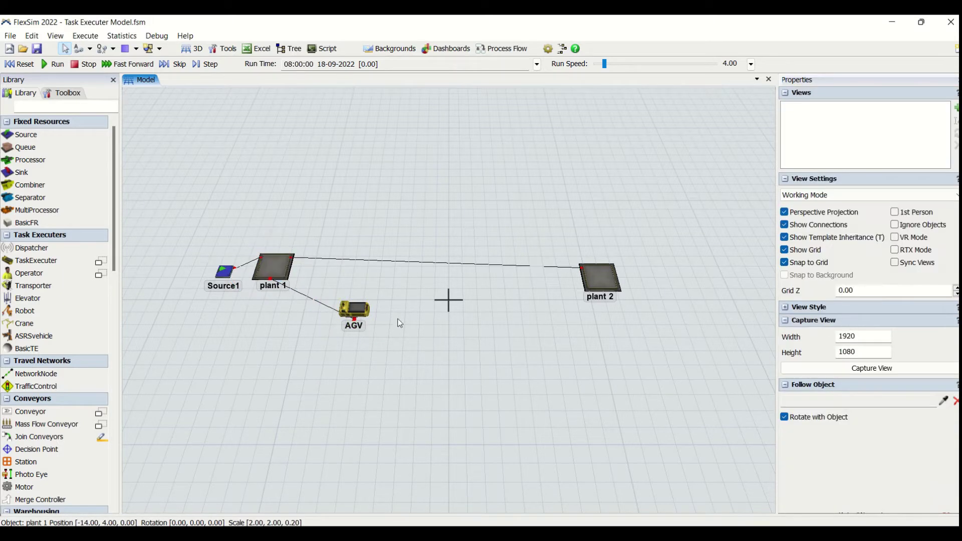
left_click(277, 276)
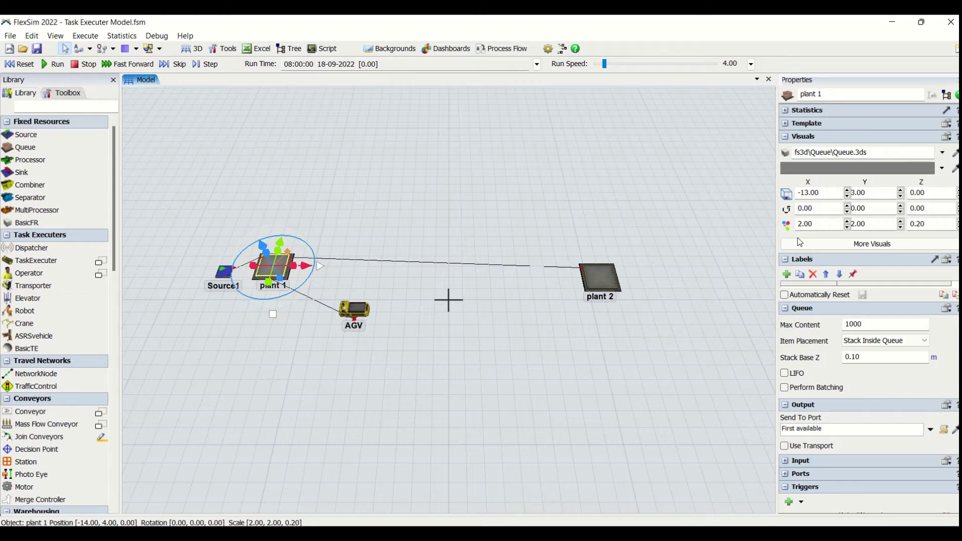
left_click(785, 446)
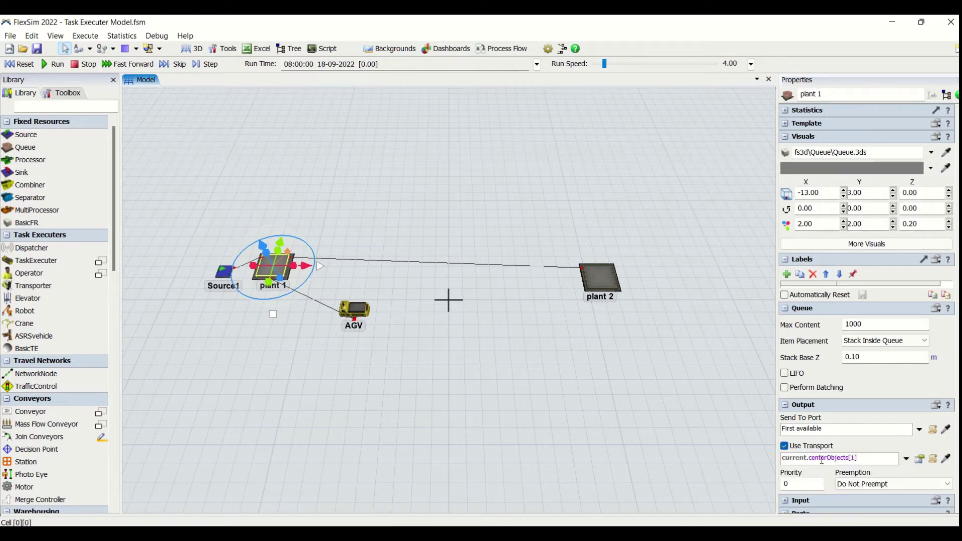
left_click(401, 293)
Step: Check the AGV's properties and the source's arrival settings
left_click(354, 310)
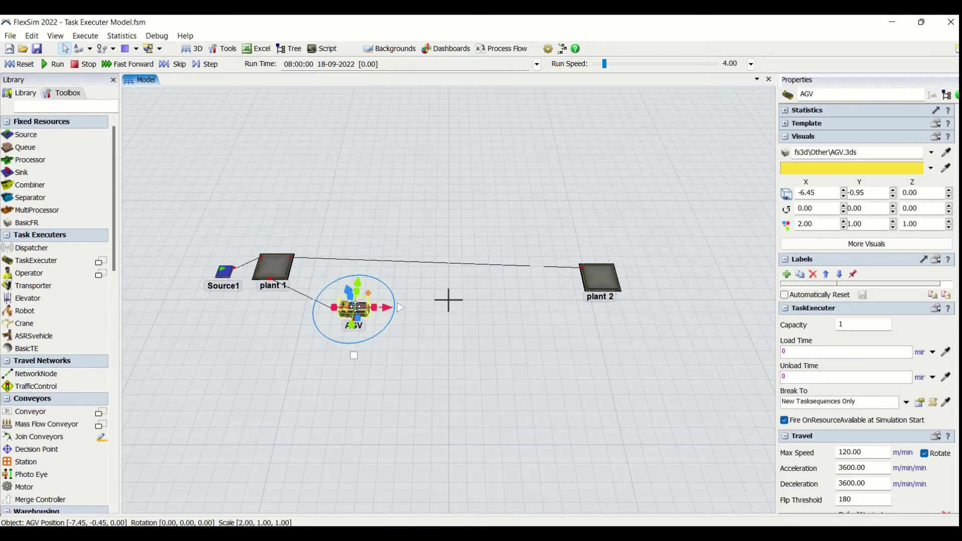
left_click(339, 197)
left_click(224, 273)
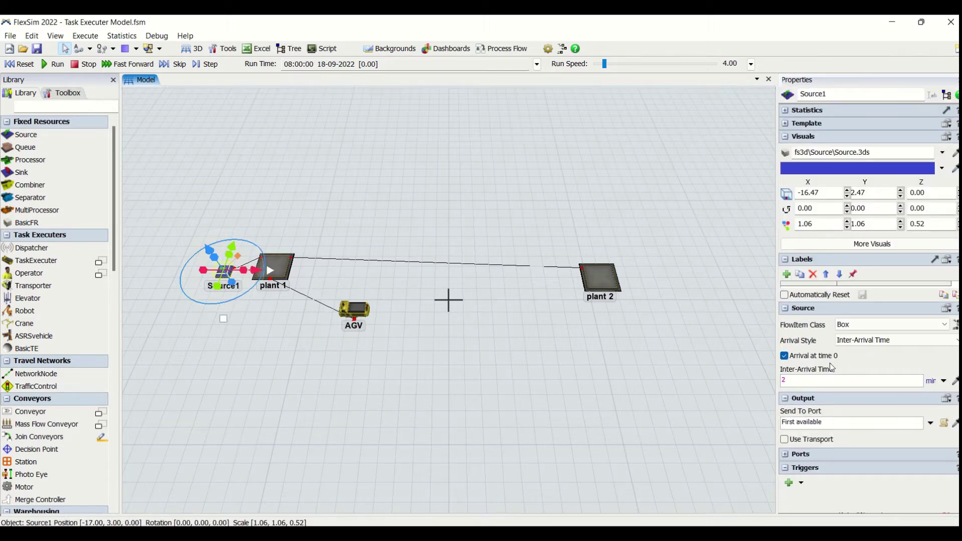
left_click(432, 224)
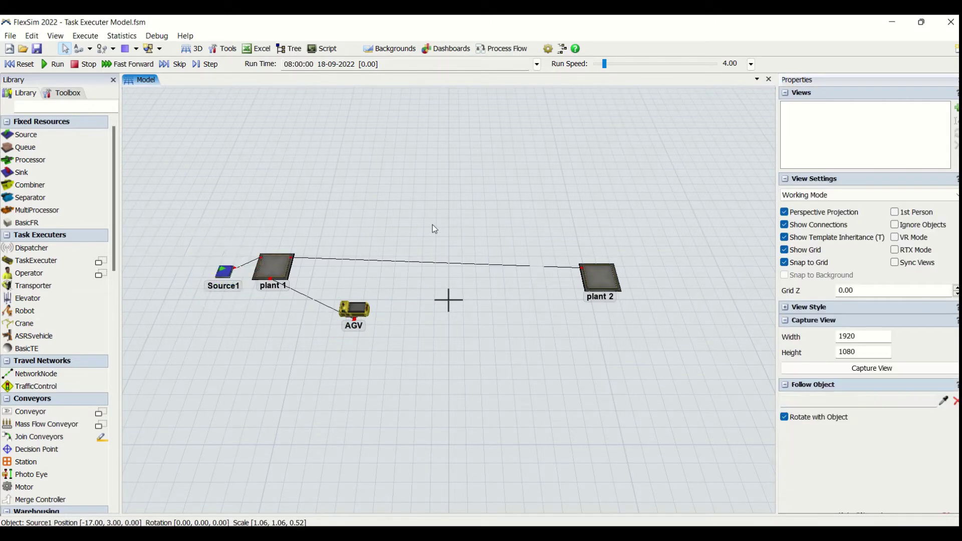
Step: Run the simulation to watch the AGV's transport, raise the run speed to 5.27, and reset the model
left_click(57, 65)
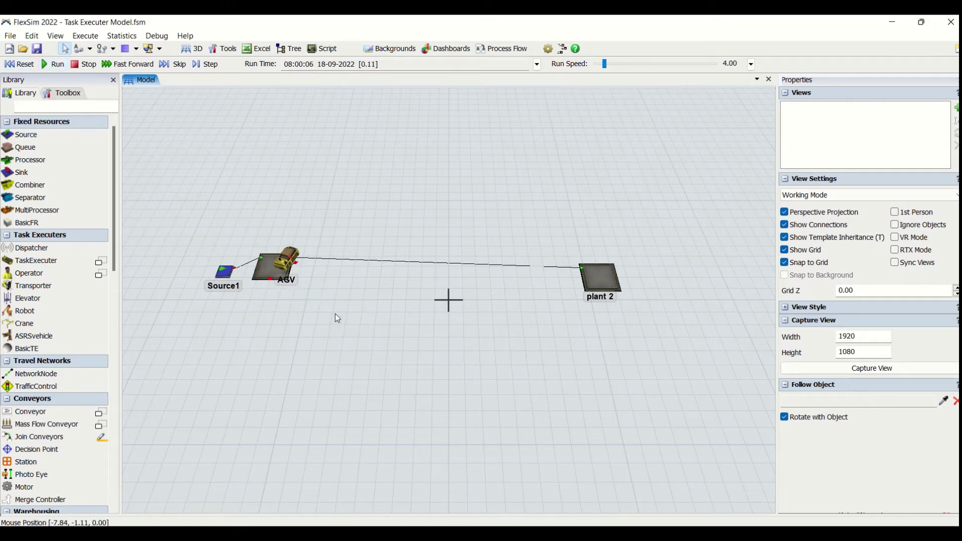
right_click_drag(497, 281, 456, 319)
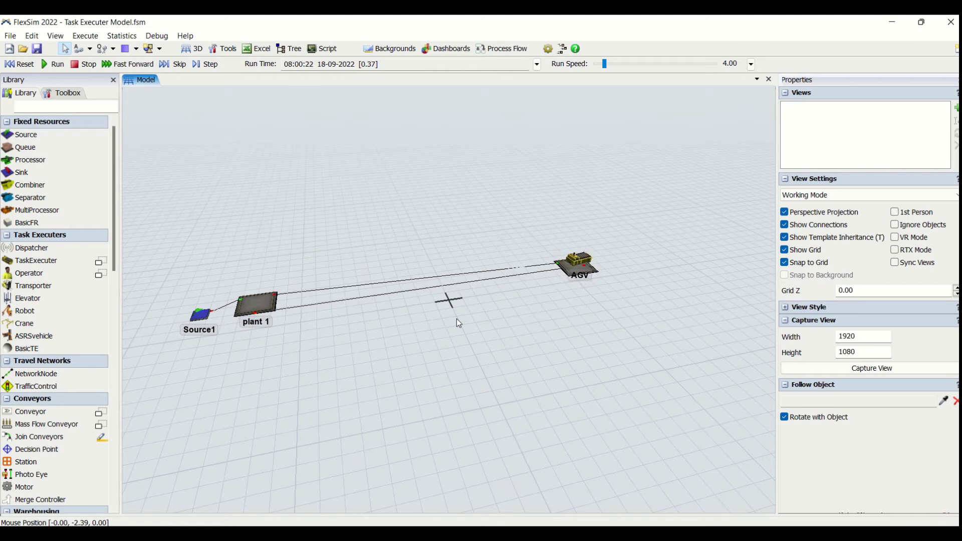
left_click(254, 307)
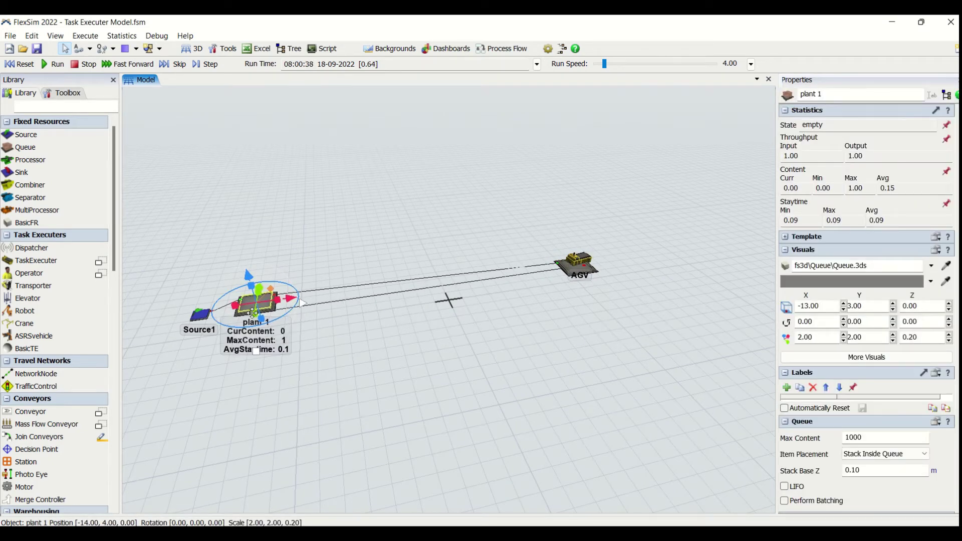
left_click(457, 347)
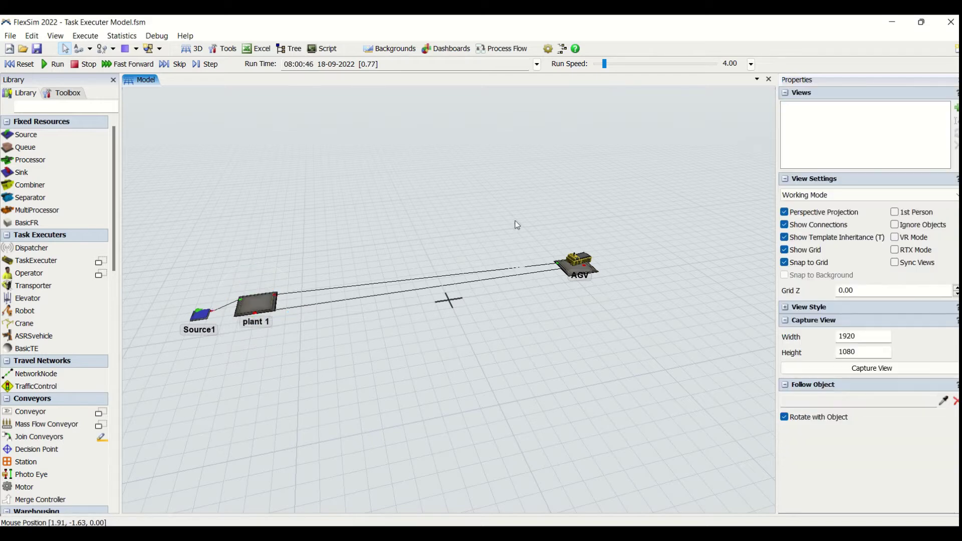
left_click_drag(606, 67, 606, 69)
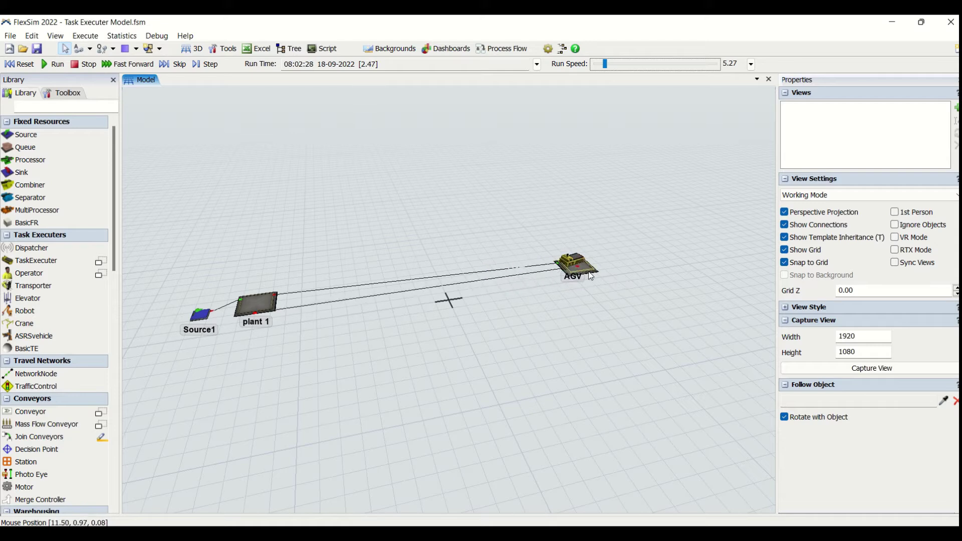
right_click_drag(514, 234, 514, 243)
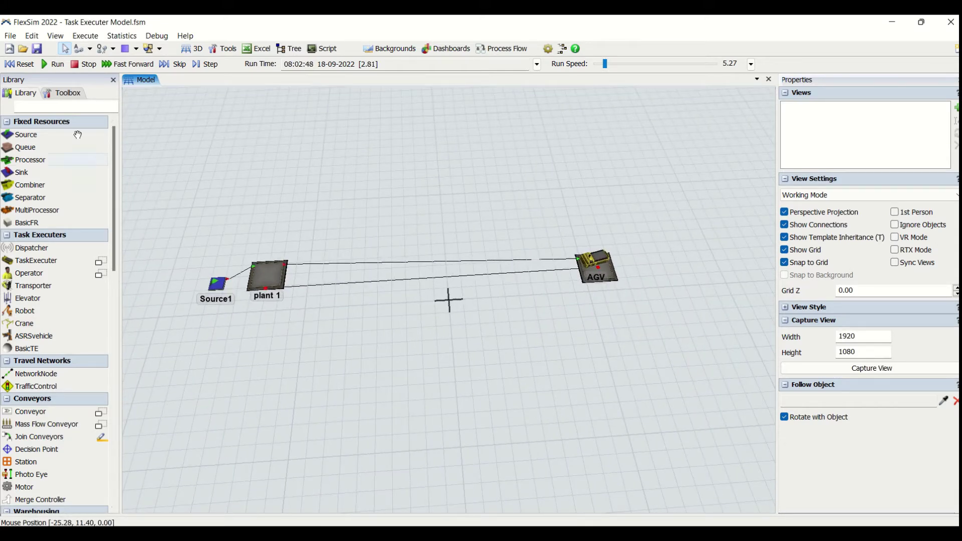
left_click(16, 64)
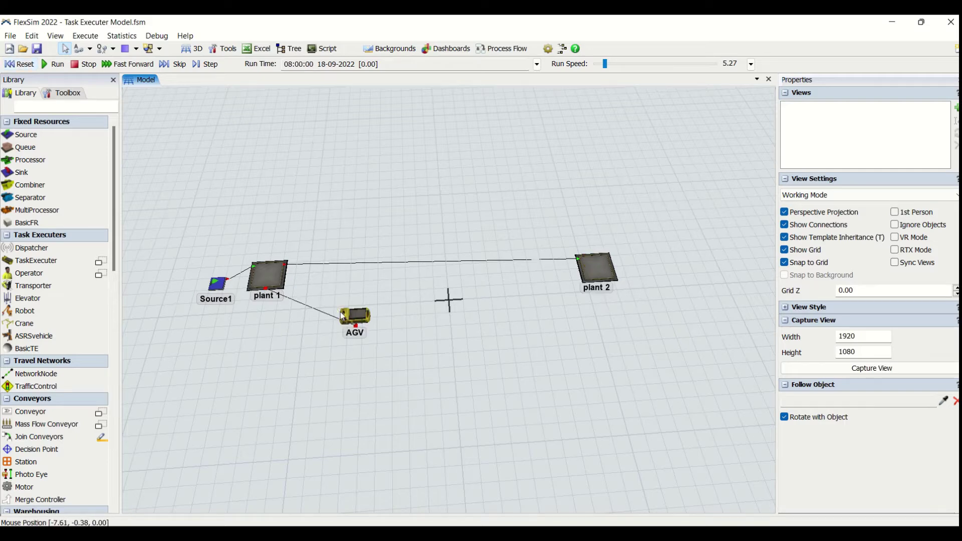
Step: Examine the AGV's statistics, template and additional visuals settings
left_click(349, 315)
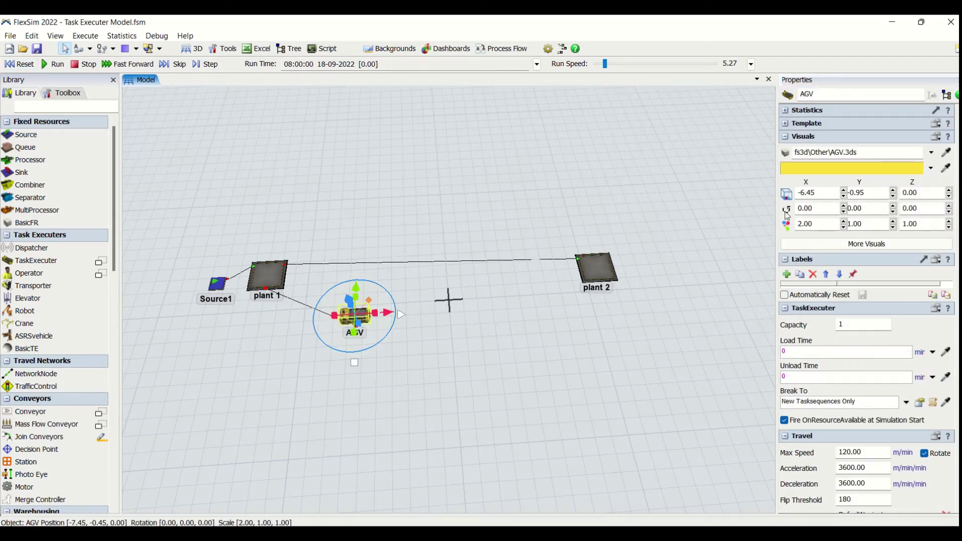
left_click(785, 110)
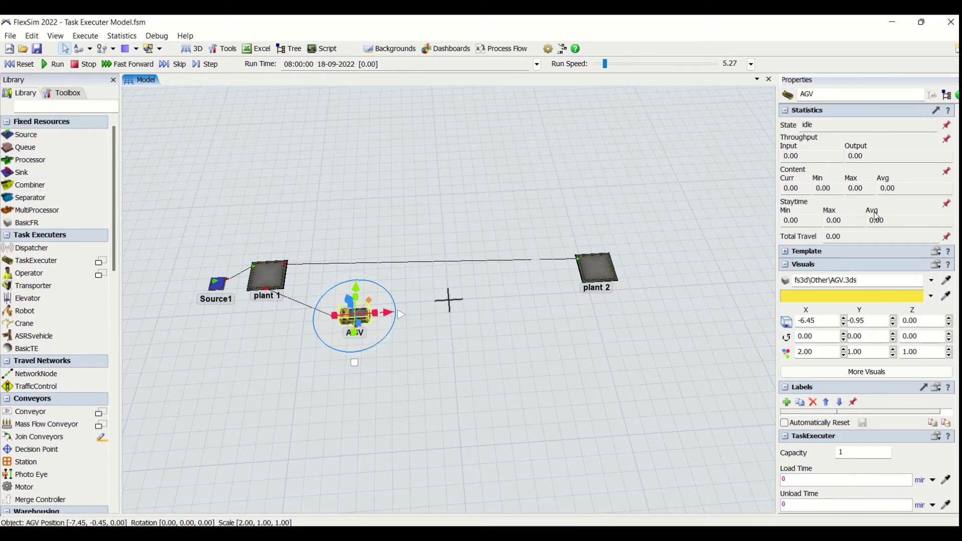
left_click(791, 254)
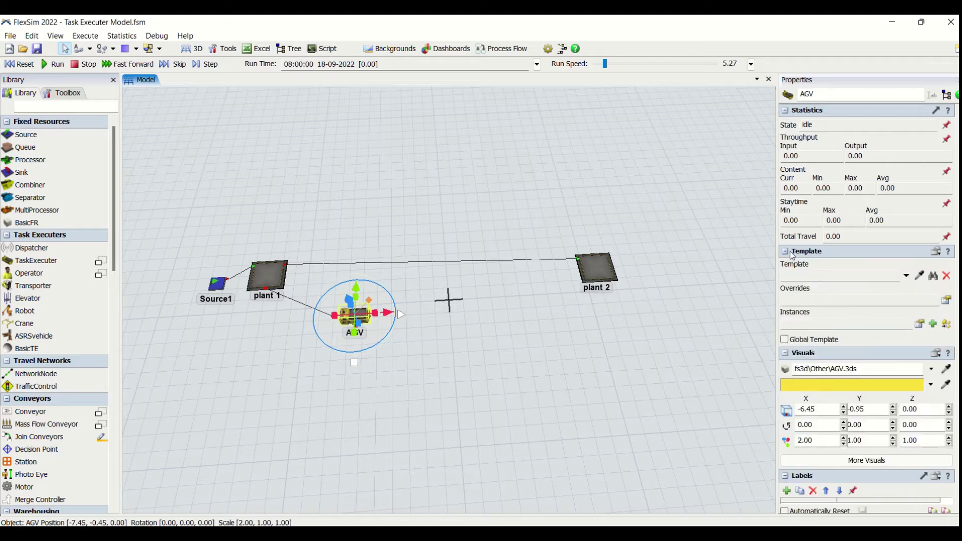
left_click(791, 255)
left_click(786, 111)
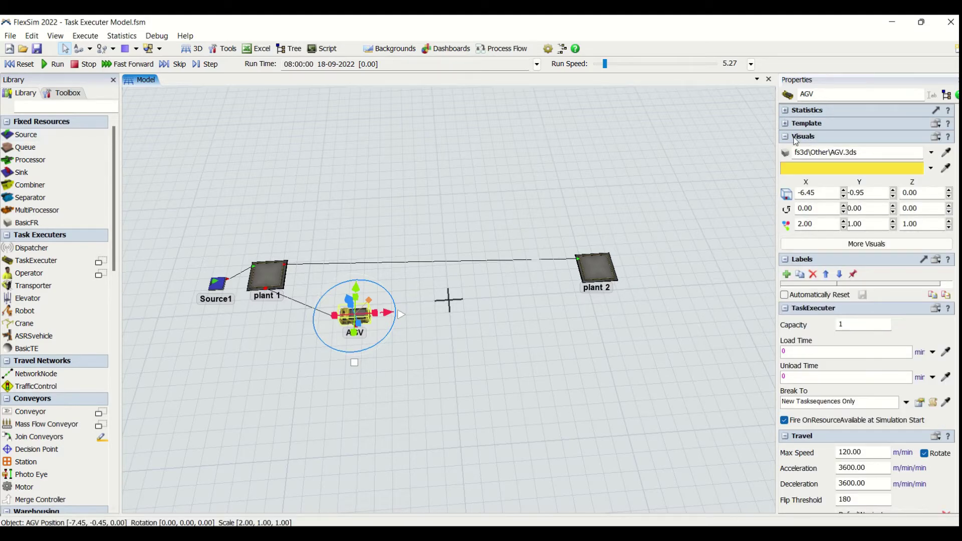
left_click(930, 244)
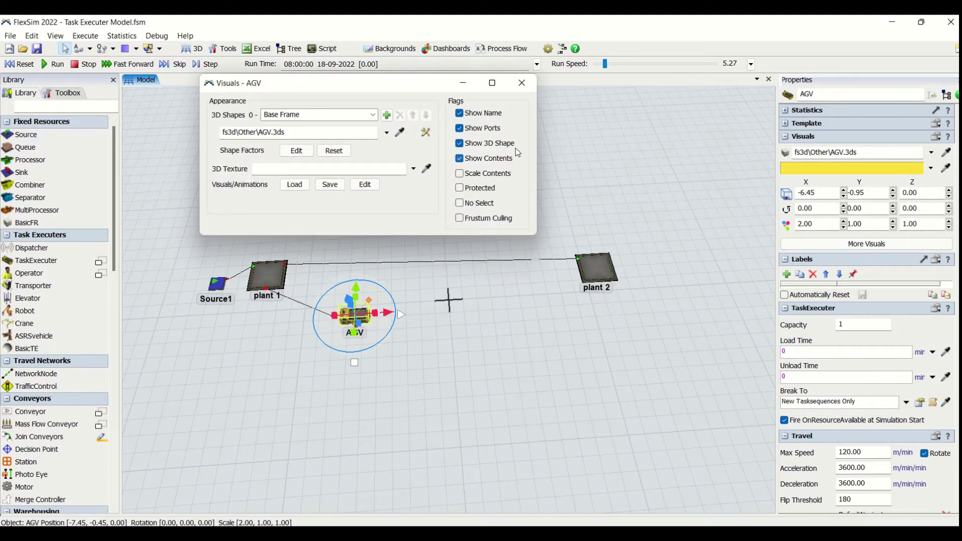
left_click(522, 83)
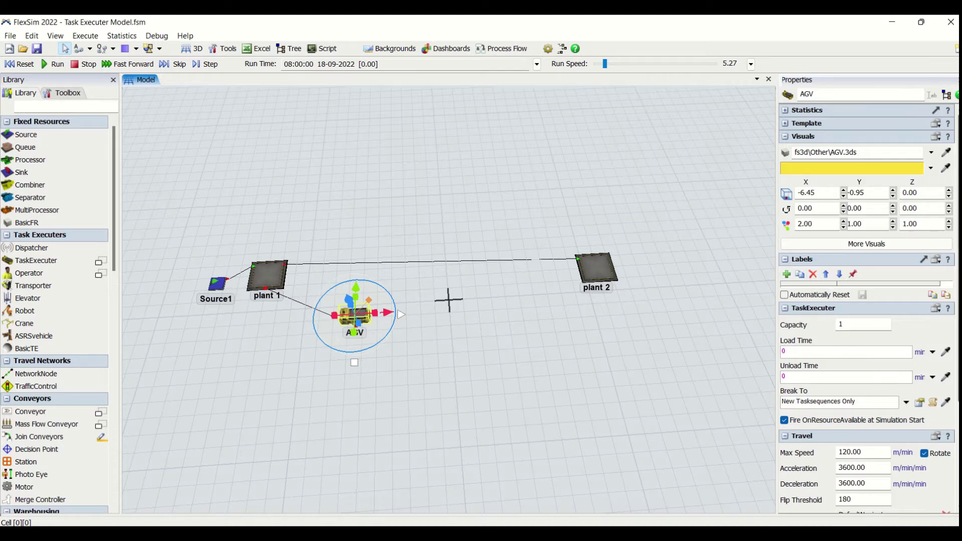
Step: Review the AGV's capacity, load time and unload time settings
scroll(838, 347, "down", 5)
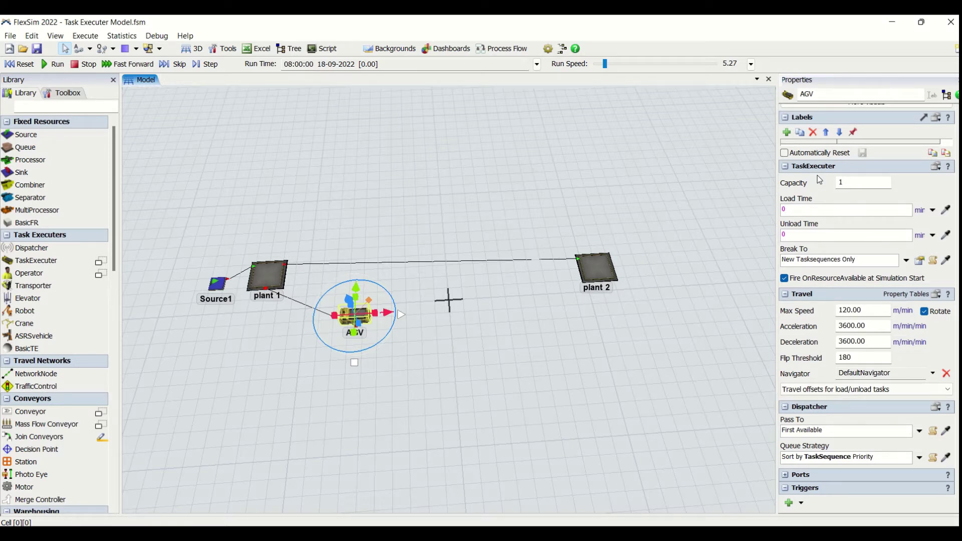
scroll(868, 301, "up", 5)
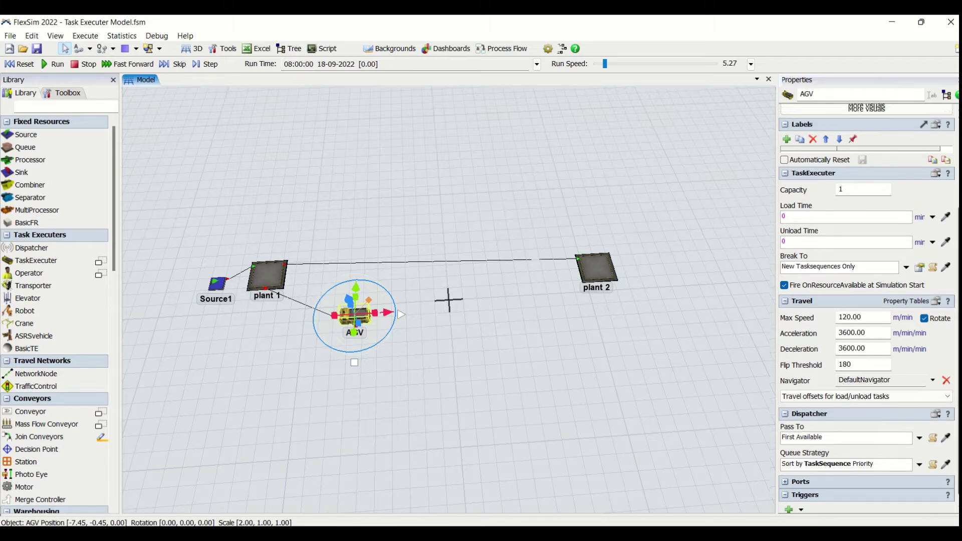
scroll(867, 300, "down", 5)
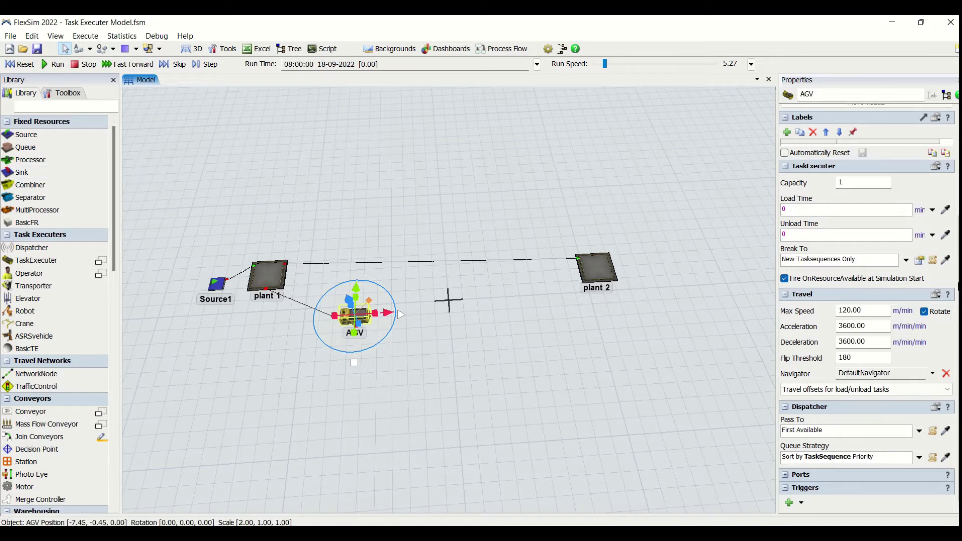
left_click(858, 185)
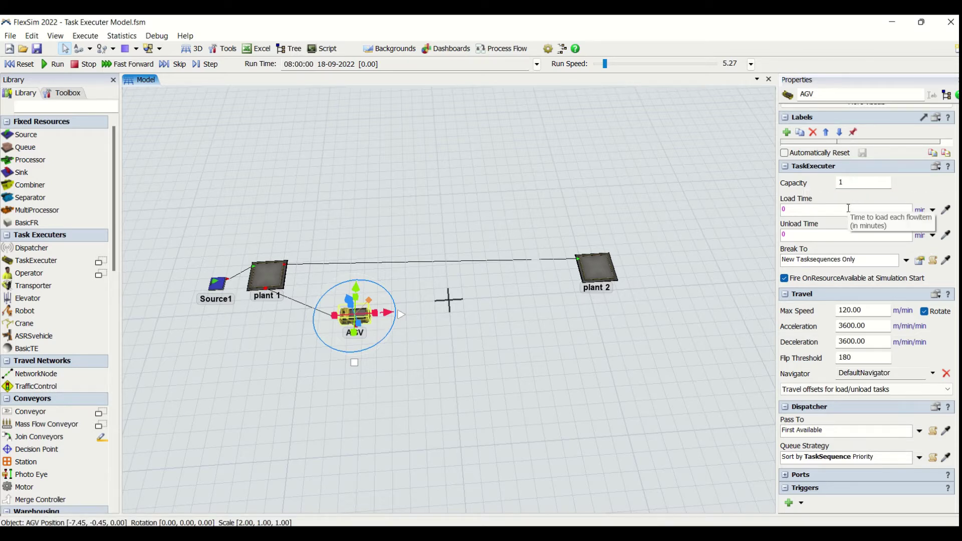
left_click(848, 208)
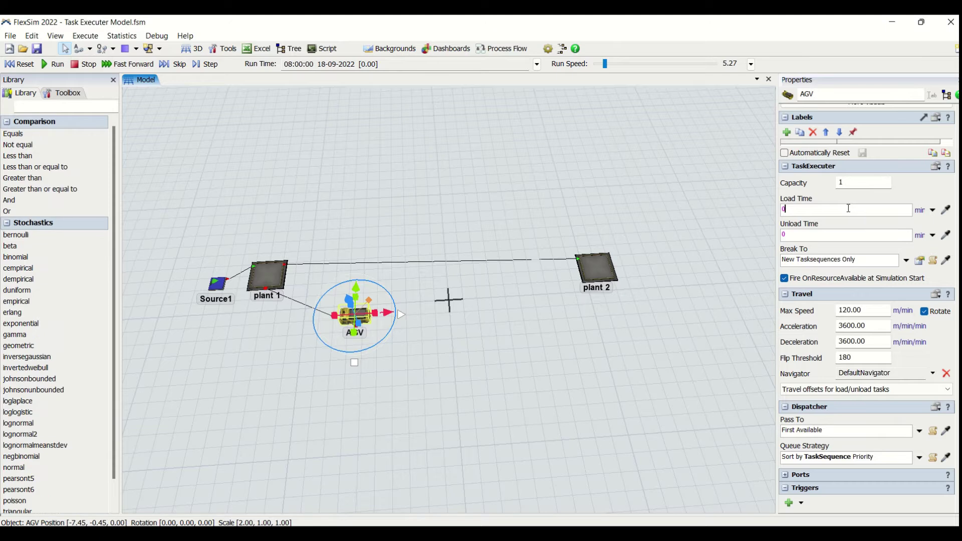
left_click(835, 236)
Step: Examine the AGV's Break To options and its Fire OnResourceAvailable at Simulation Start setting
left_click(906, 261)
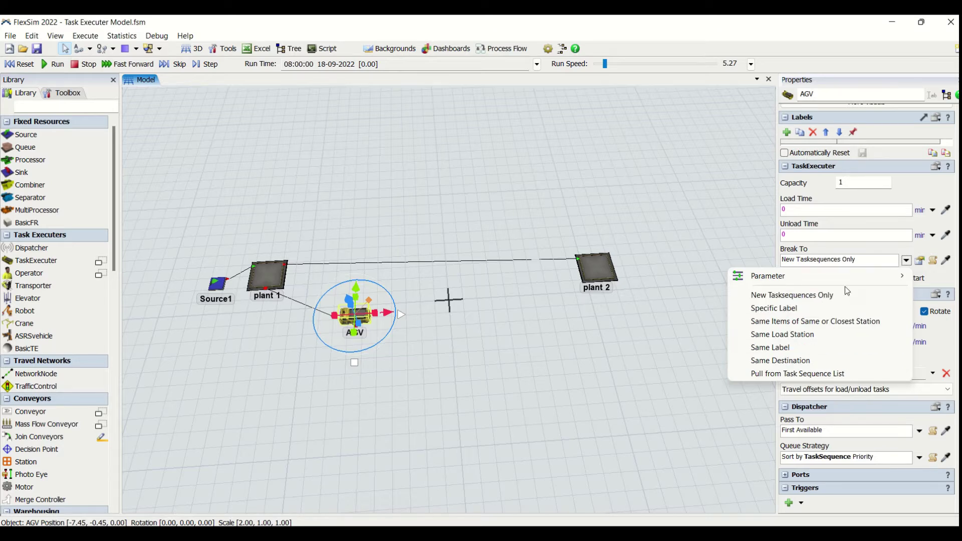
left_click(874, 250)
left_click(334, 331)
left_click(354, 317)
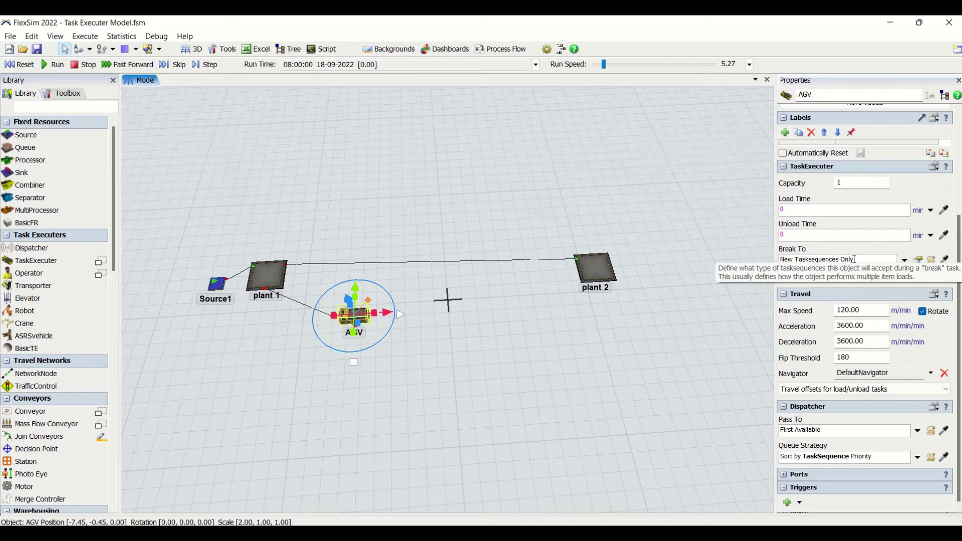
left_click(904, 262)
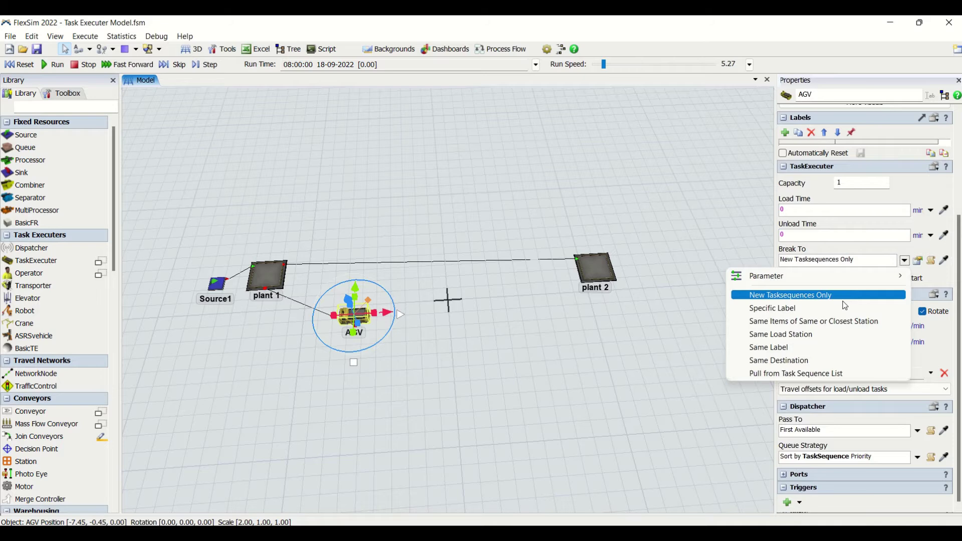
left_click(739, 242)
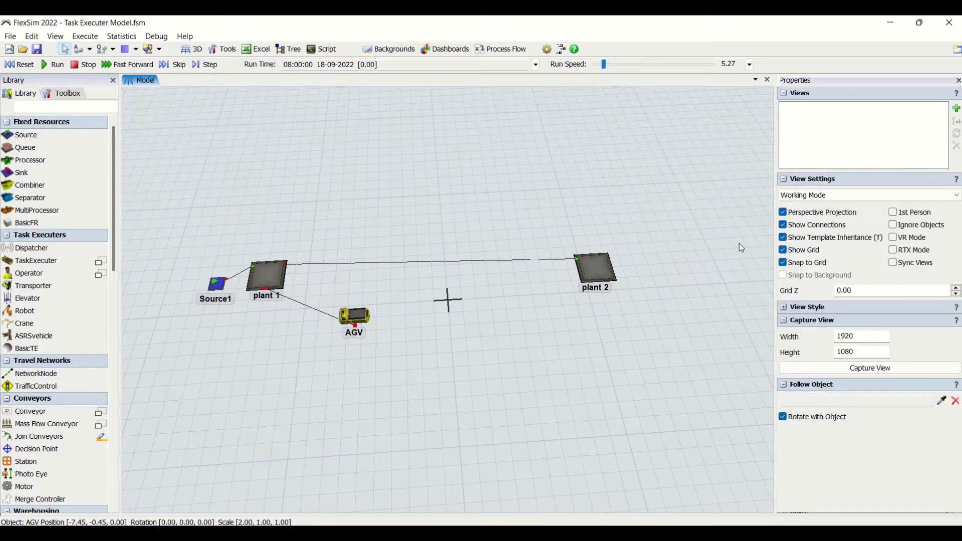
left_click(337, 315)
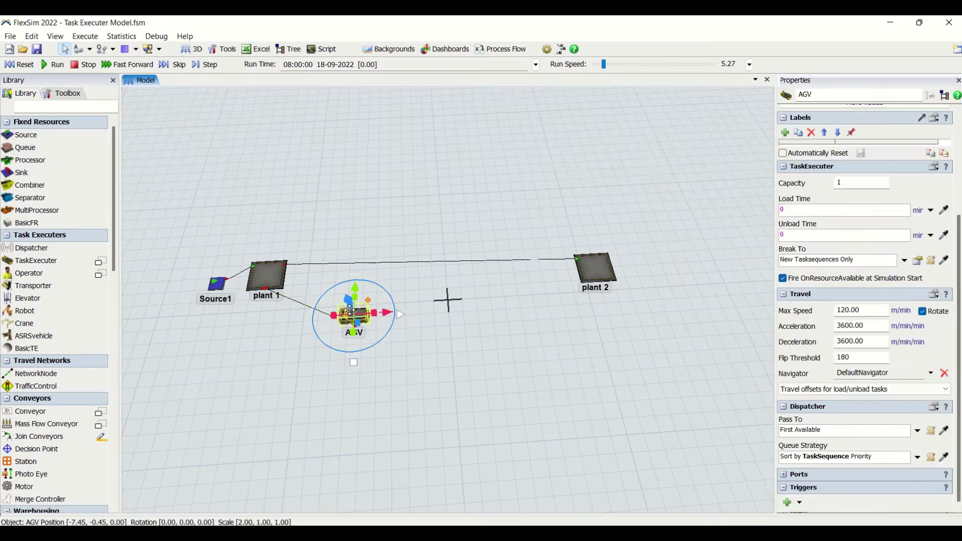
left_click(853, 261)
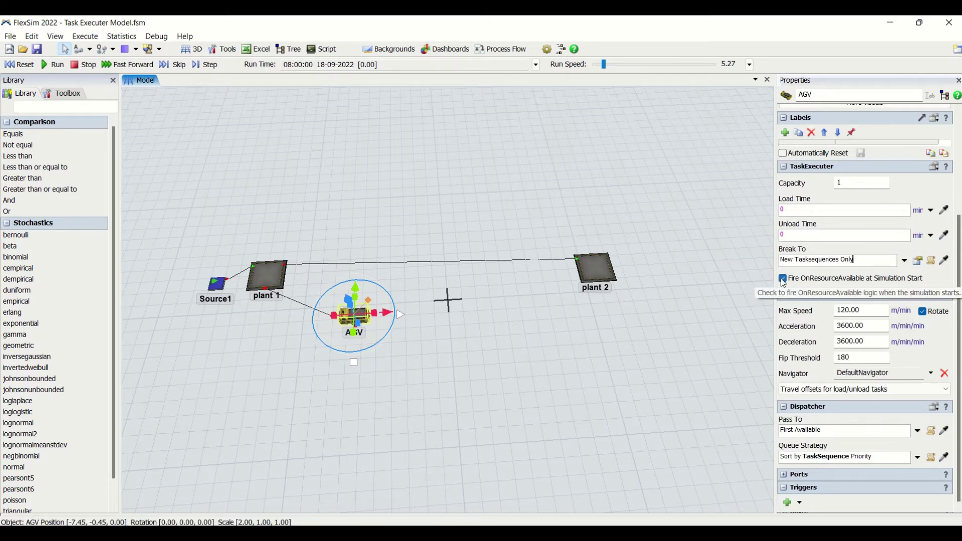
left_click(751, 290)
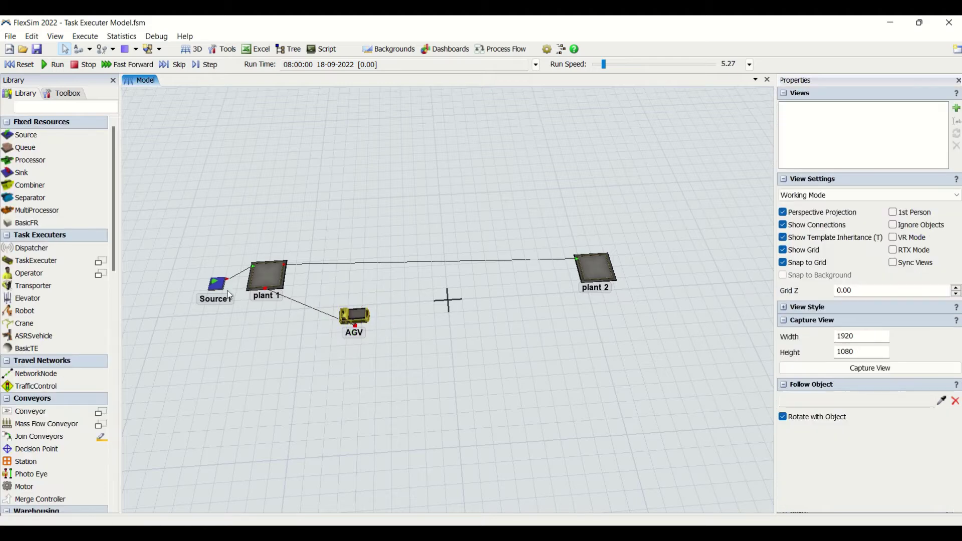
Step: Review the AGV's travel settings, including Rotate, and look through the library's navigation and path objects
left_click(346, 318)
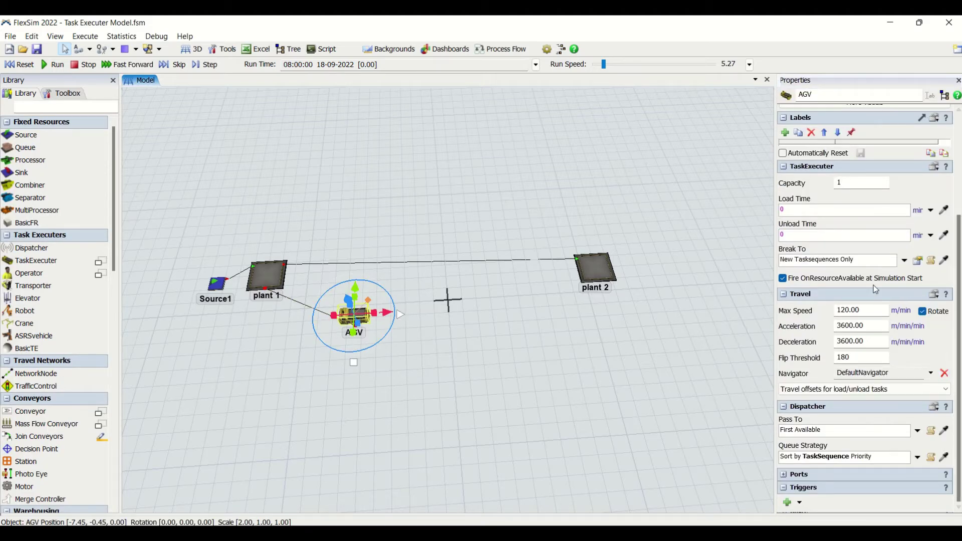
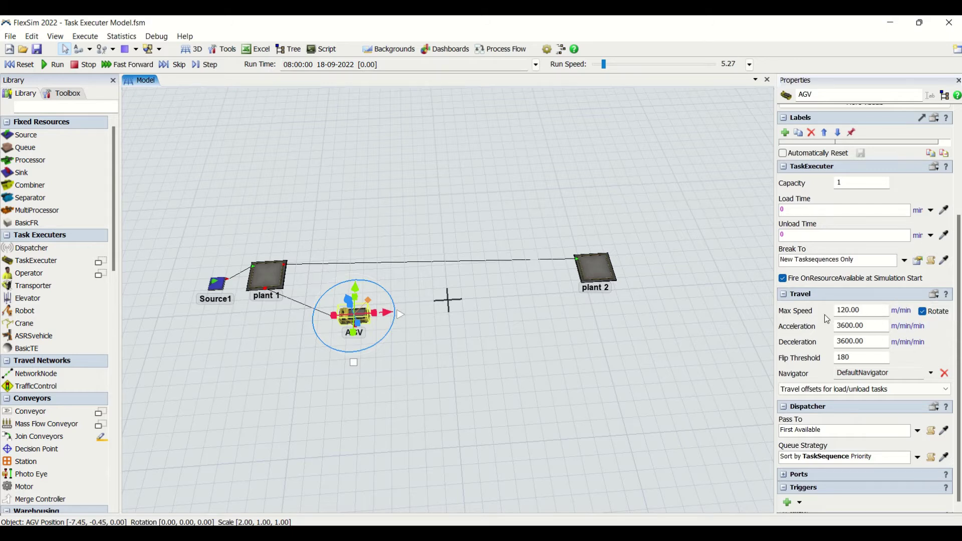
left_click(922, 312)
left_click(924, 312)
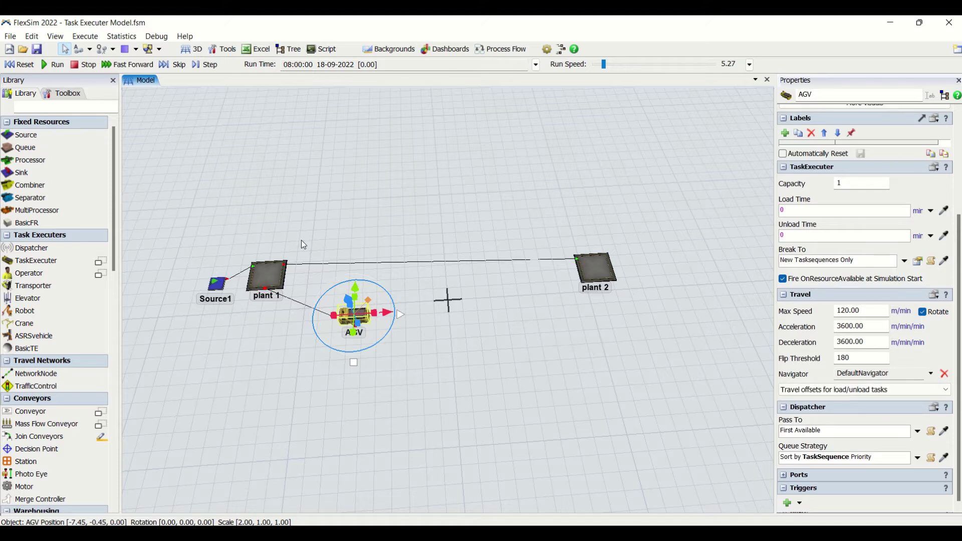
scroll(100, 351, "down", 3)
scroll(89, 400, "down", 5)
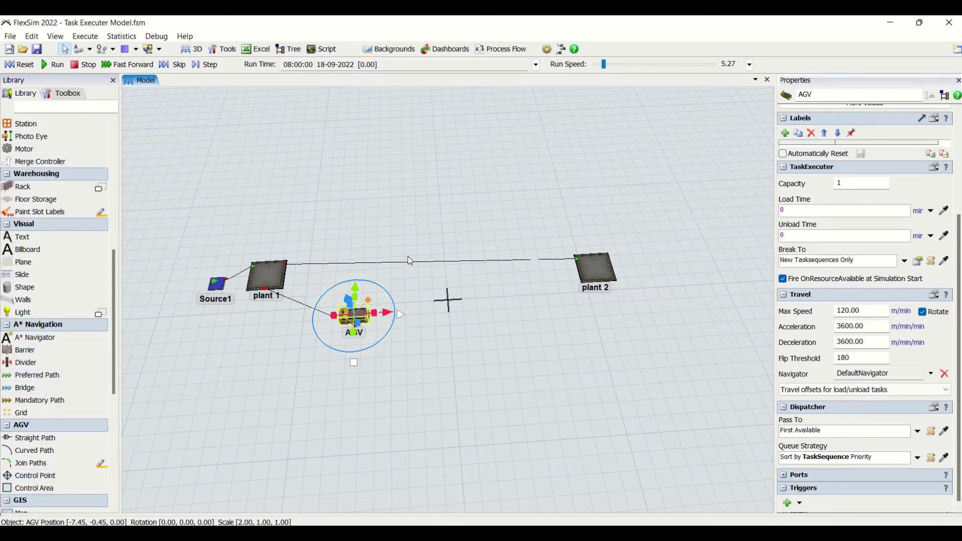
scroll(53, 295, "up", 6)
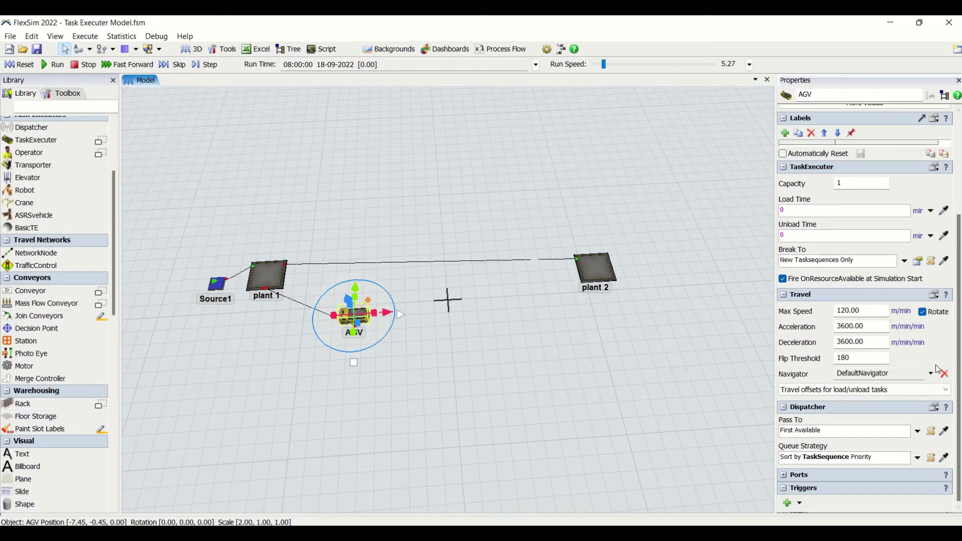
Step: Examine the AGV's travel offset options for load/unload tasks, keeping "Travel offsets for load/unload tasks"
left_click(938, 390)
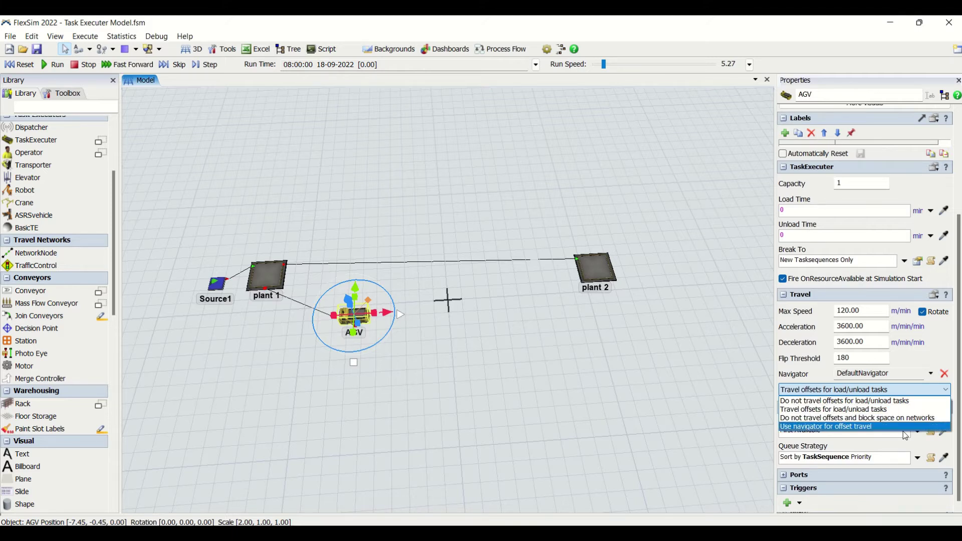
left_click(933, 380)
left_click(919, 389)
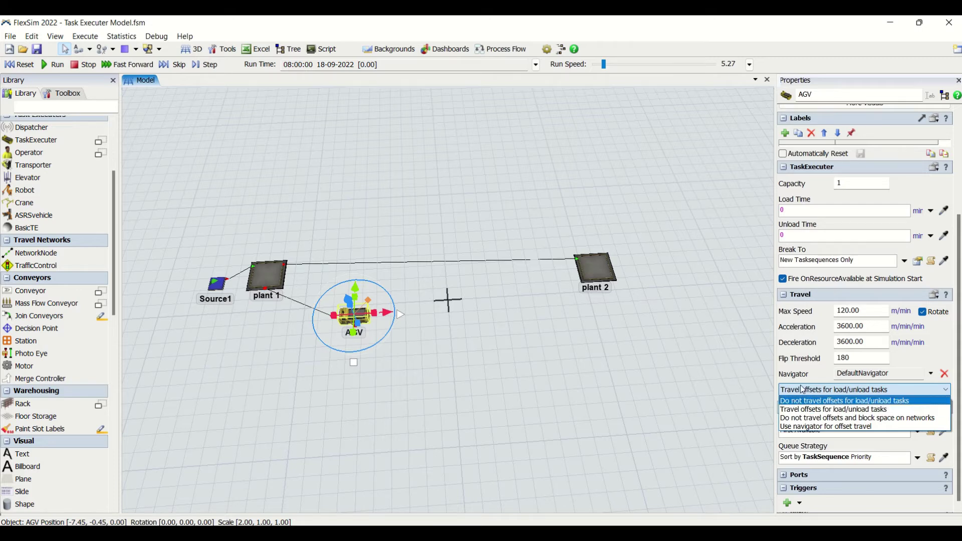
left_click(813, 374)
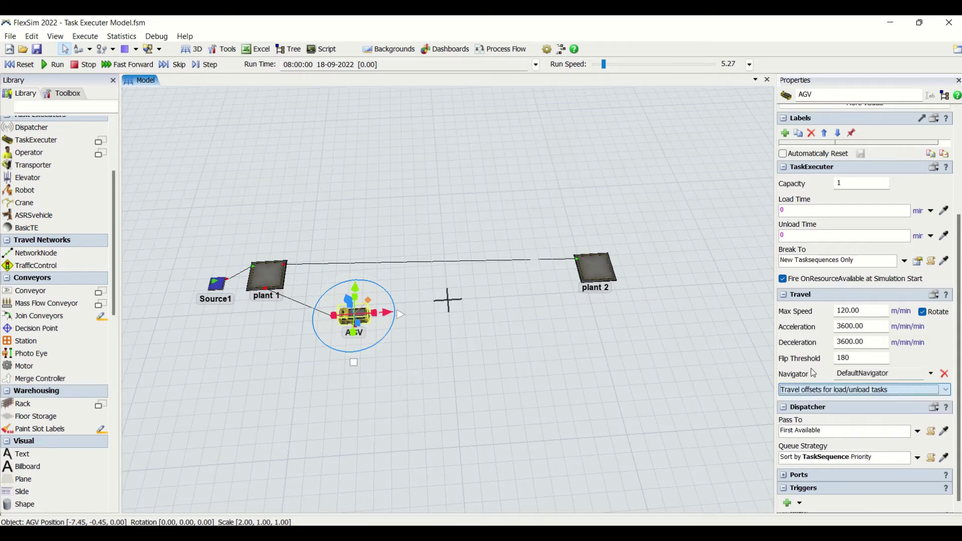
left_click(818, 396)
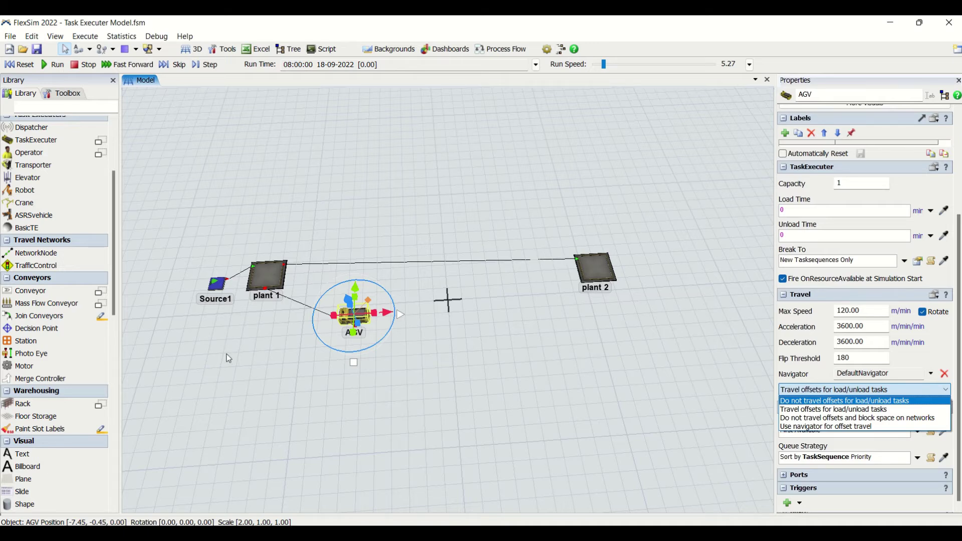
left_click(913, 358)
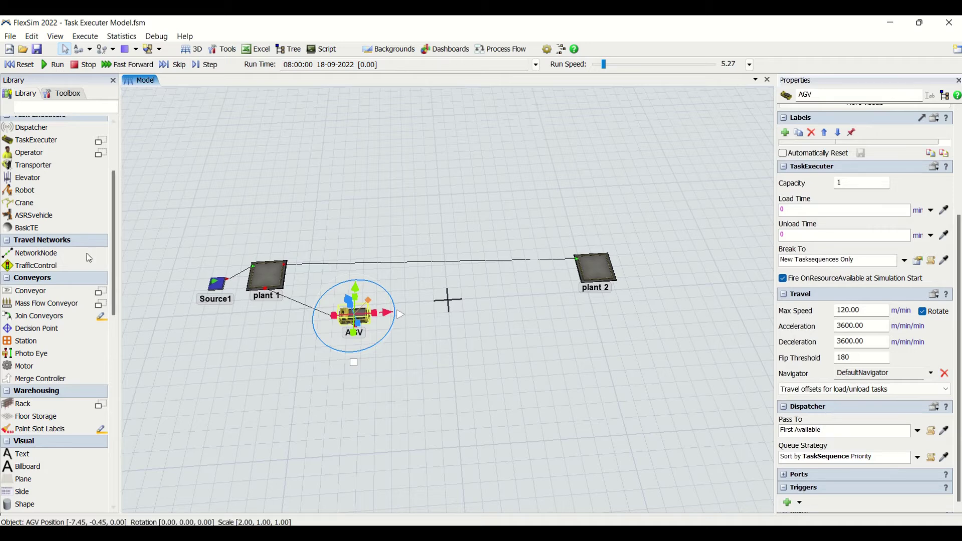
Step: Examine the dispatcher's Pass To options for the AGV, keeping First Available
scroll(64, 251, "up", 3)
scroll(64, 251, "down", 3)
scroll(75, 271, "up", 2)
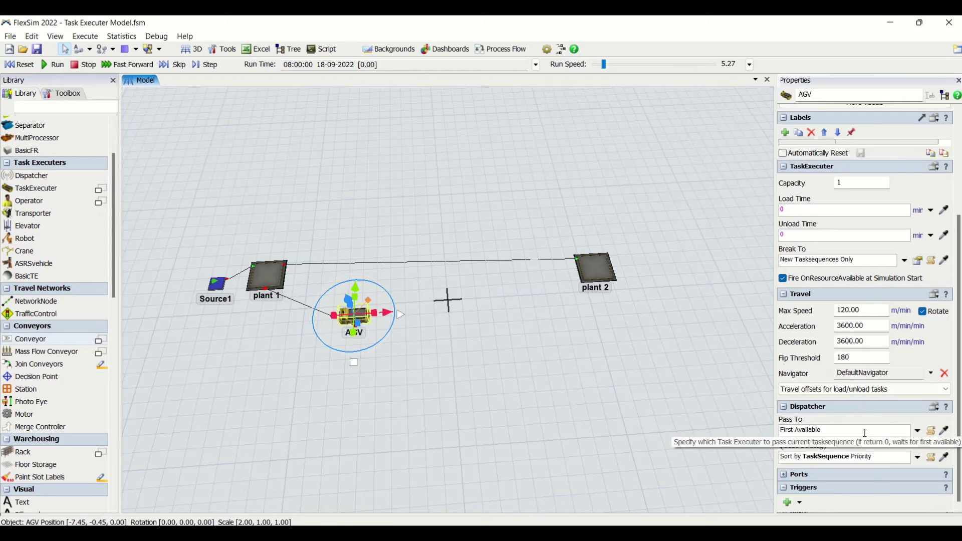
left_click(921, 432)
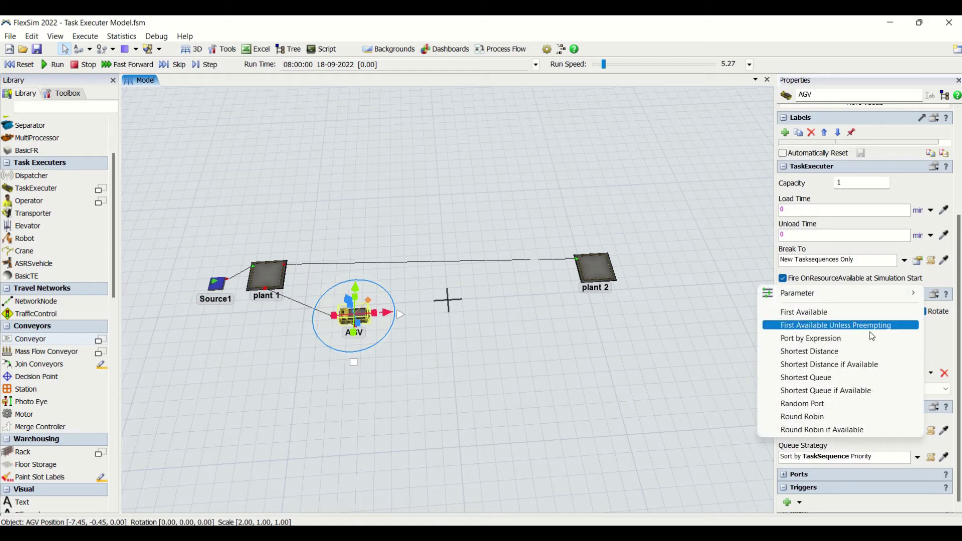
left_click(827, 378)
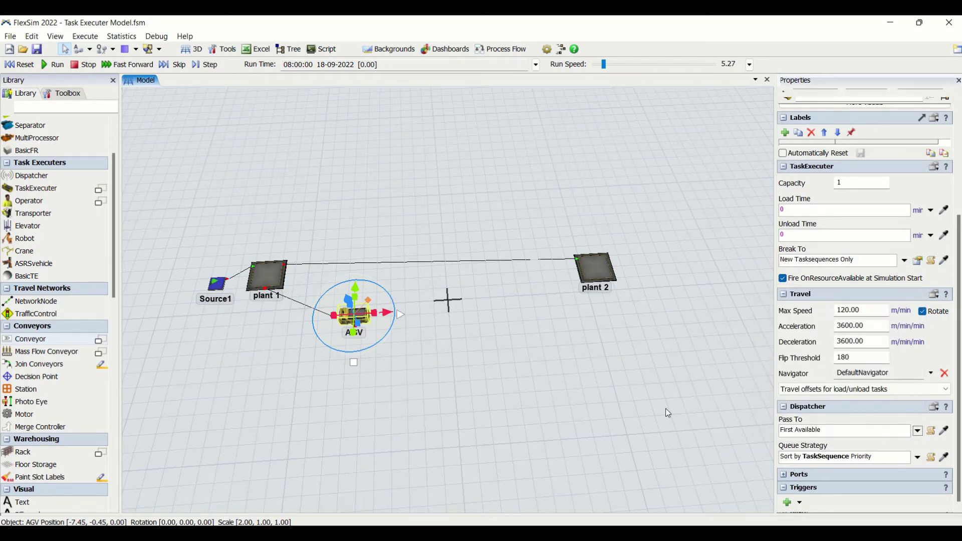
left_click(666, 408)
left_click(346, 324)
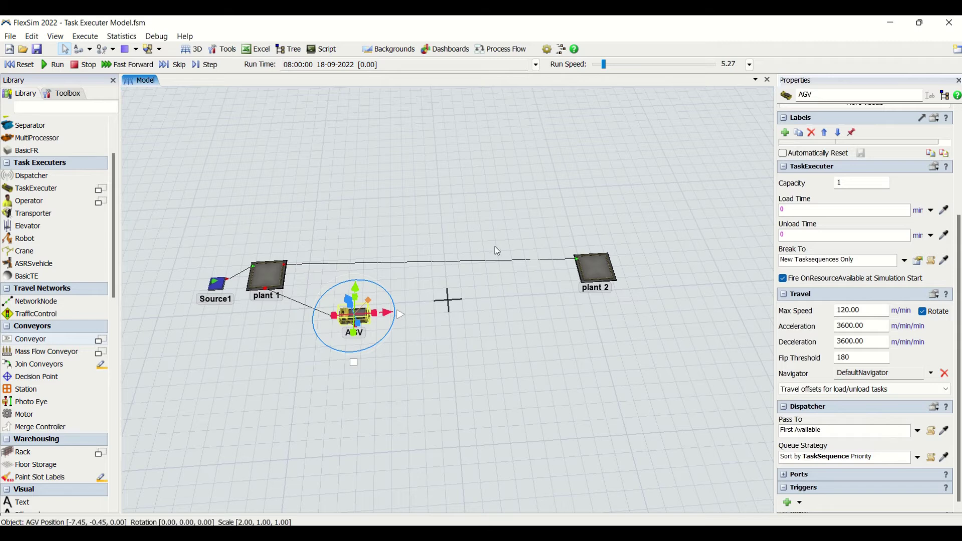
left_click(915, 434)
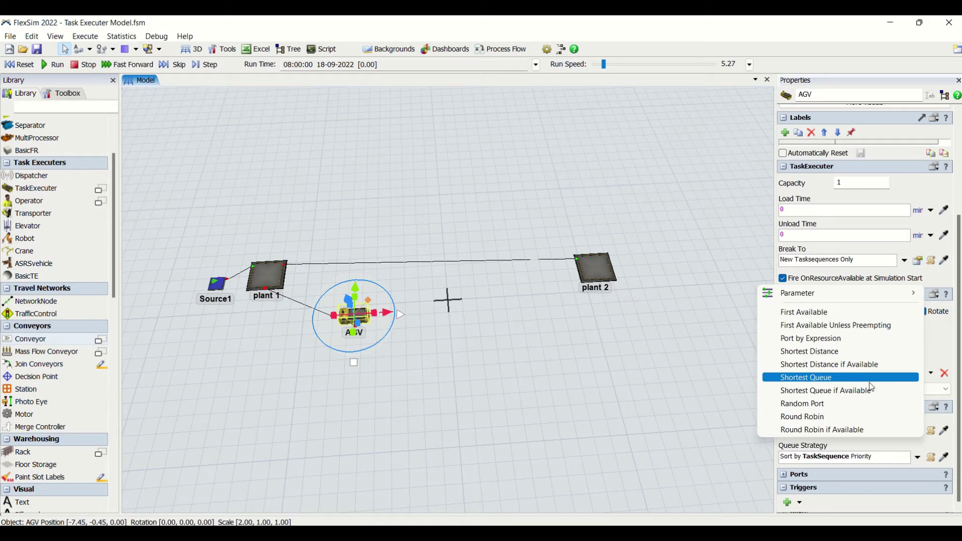
left_click(906, 447)
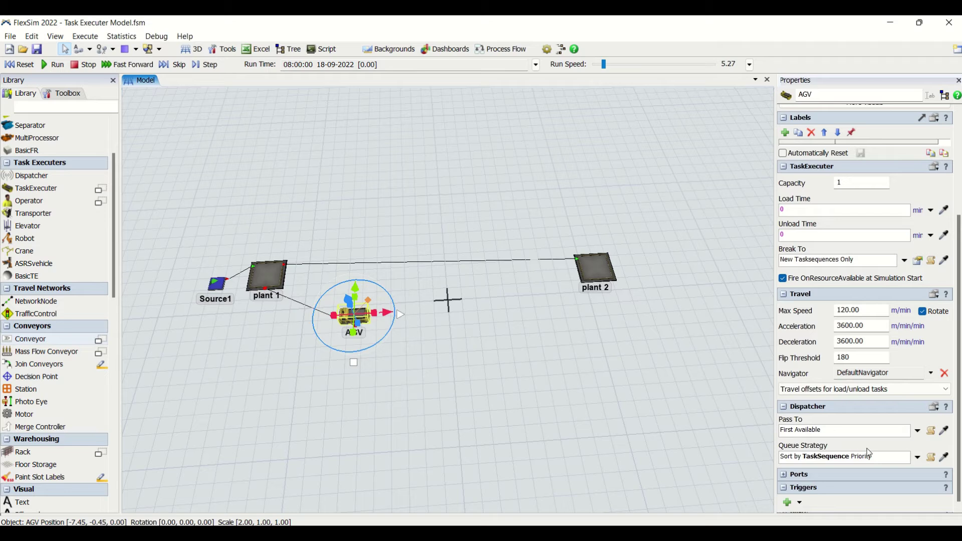
Step: Examine the AGV's Queue Strategy options, keeping Sort by TaskSequence Priority
left_click(918, 458)
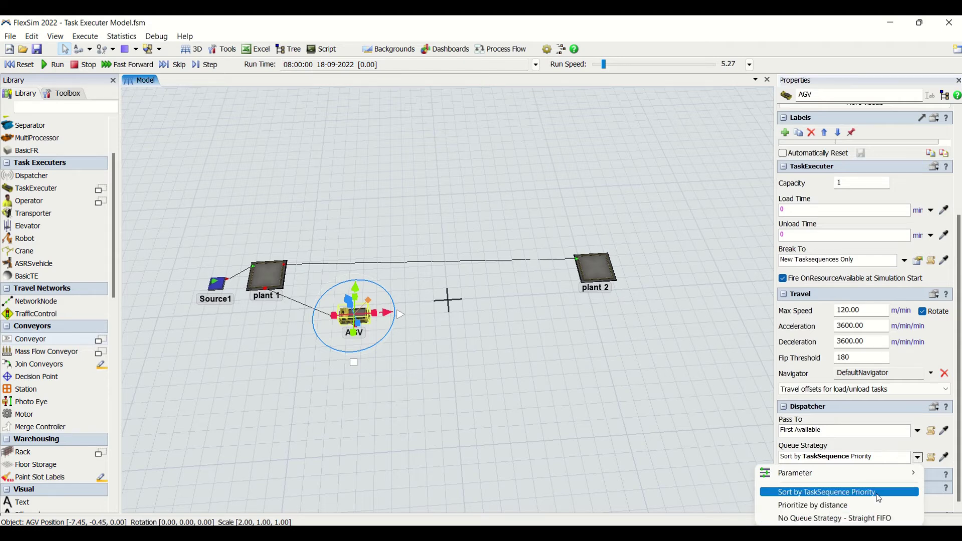
left_click(329, 301)
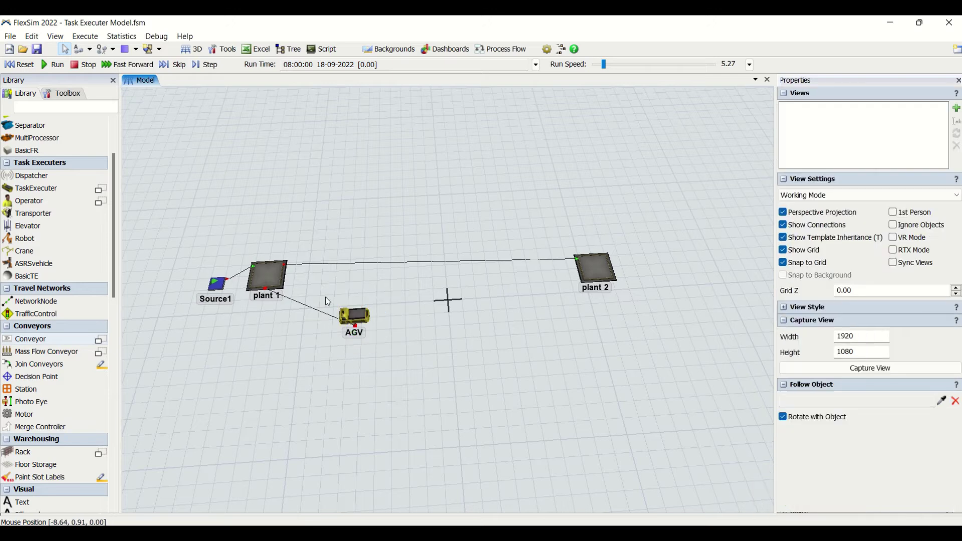
left_click(355, 316)
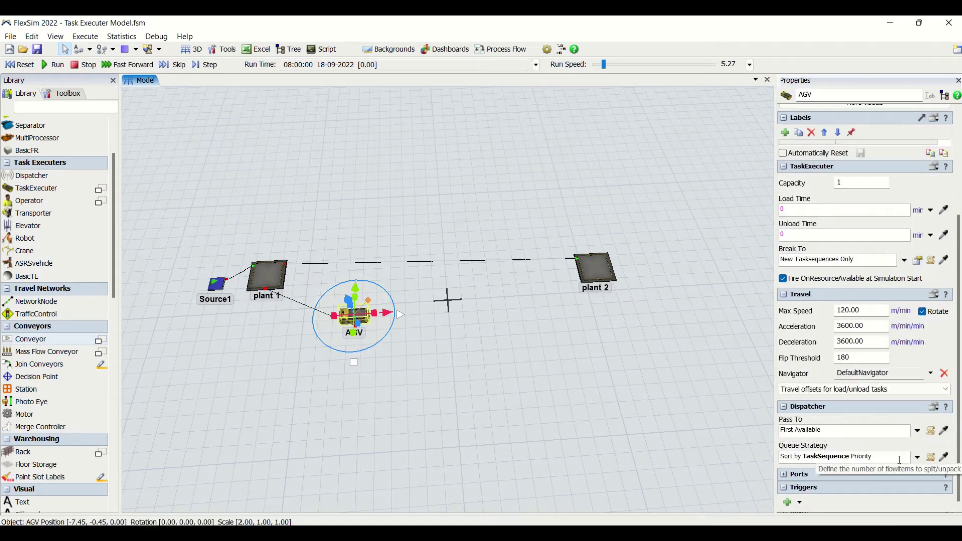
Step: Review the AGV's port connections and look through the triggers that can be added to it
left_click(788, 474)
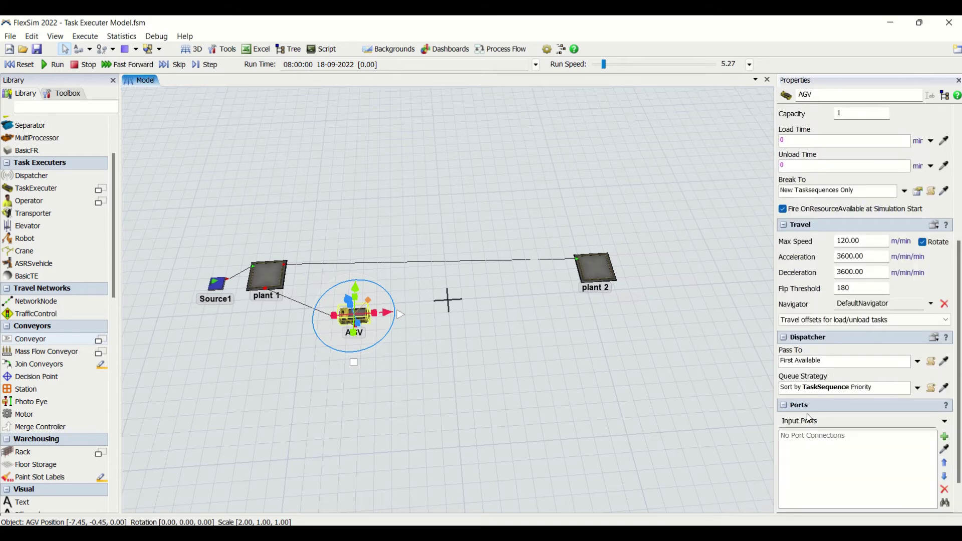
left_click(785, 405)
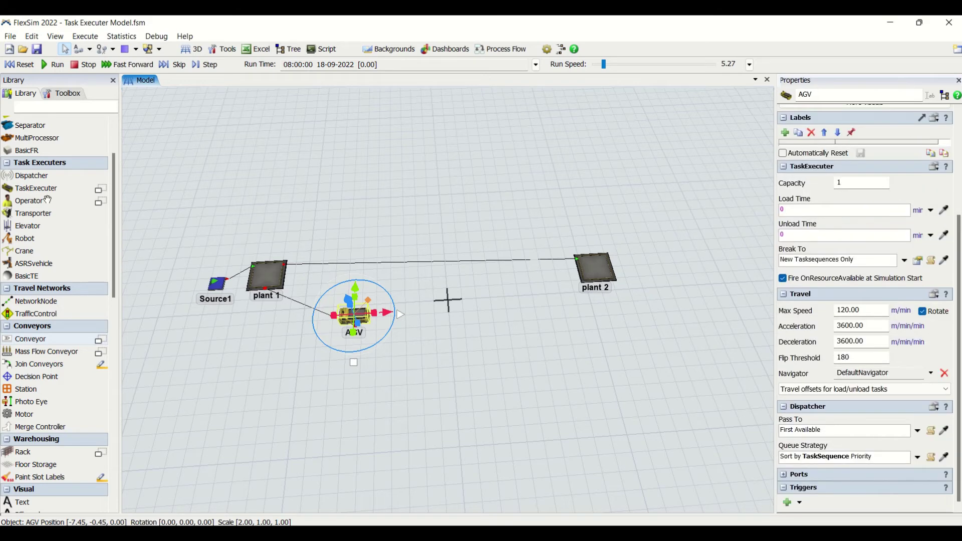
left_click(797, 500)
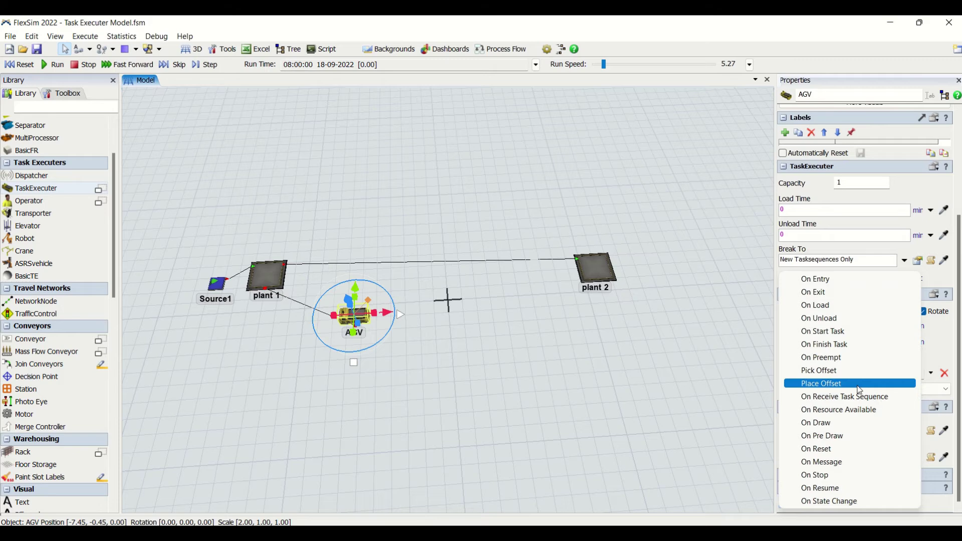
left_click(601, 403)
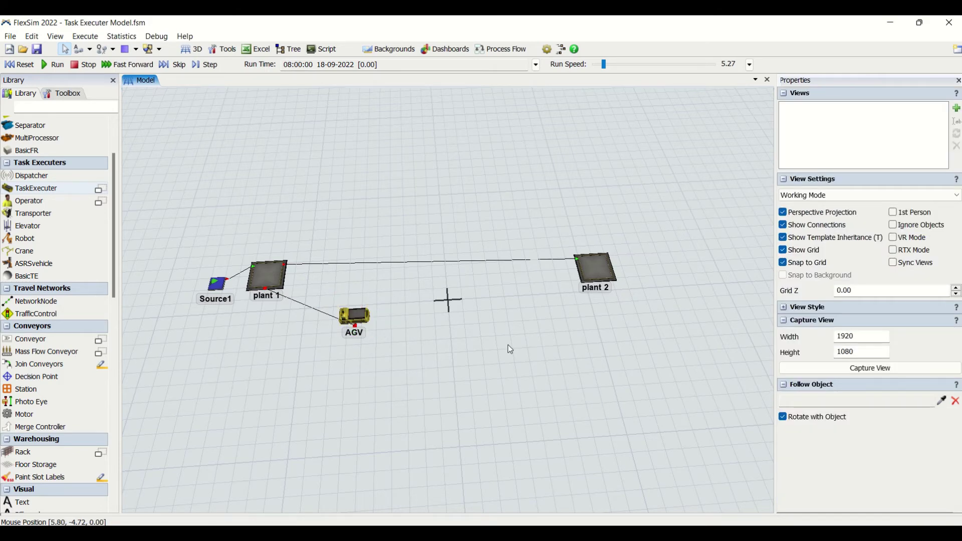
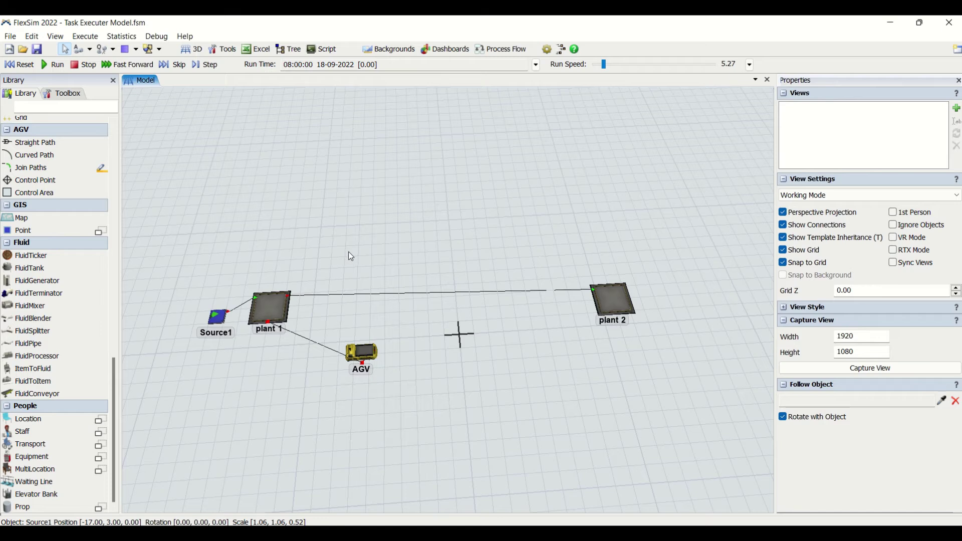
Step: Reset and run the model, and check Source1's inter-arrival time while the AGV carries boxes between the plants
left_click(18, 65)
left_click(54, 65)
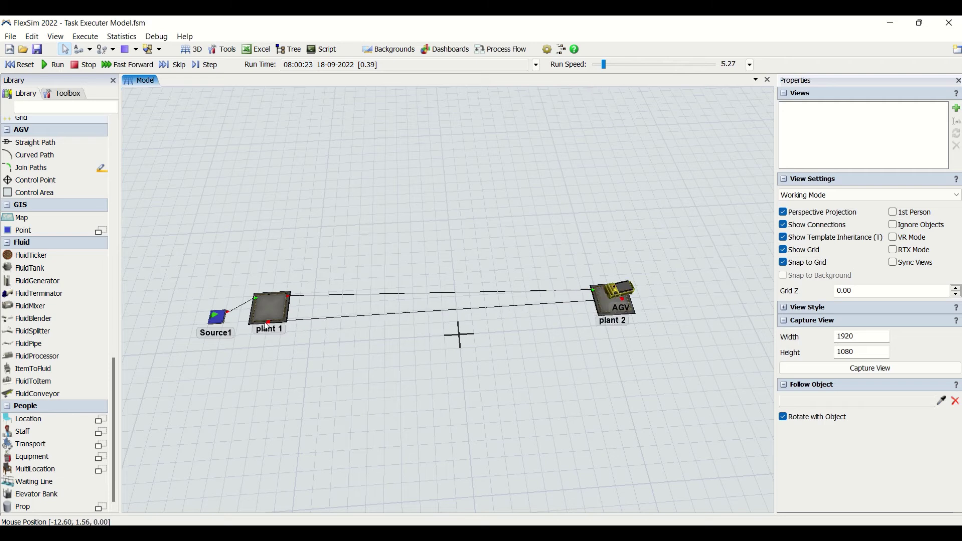
left_click(219, 316)
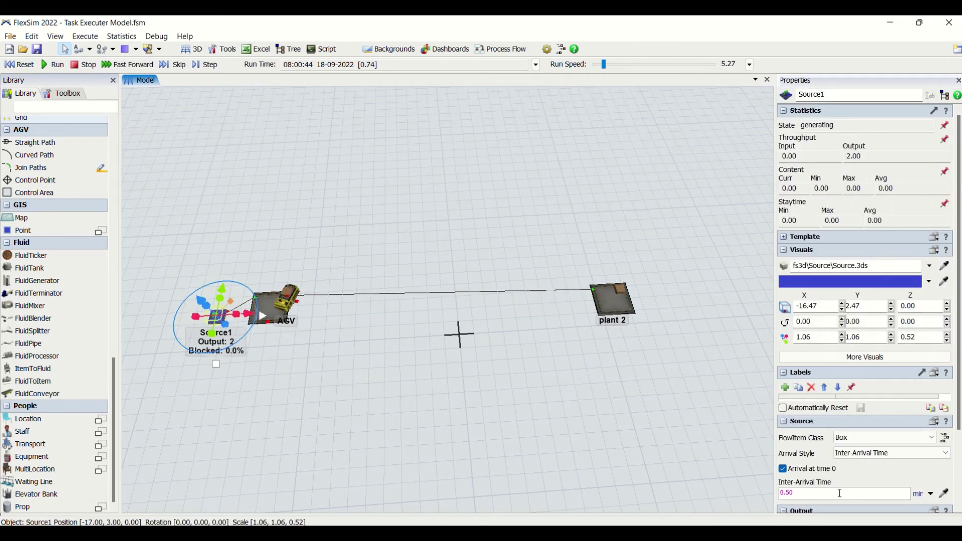
right_click_drag(477, 425, 495, 408)
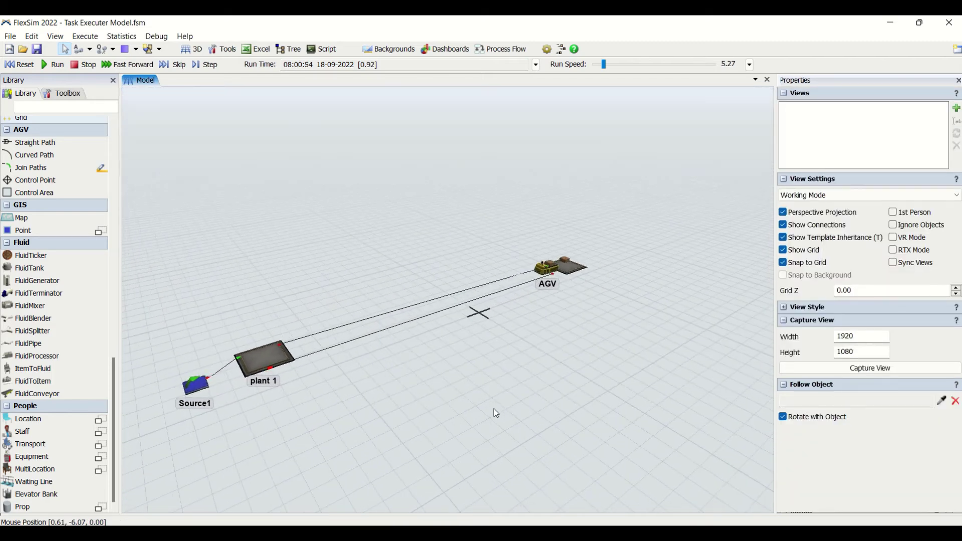
Step: Hide the connection lines in the 3D view and watch the AGV transport boxes from plant 1 to plant 2
left_click(805, 227)
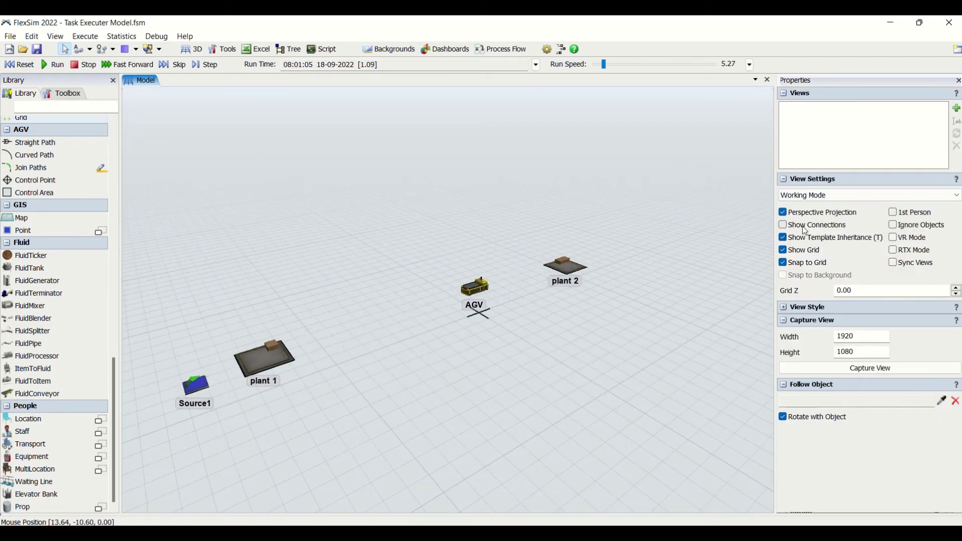
scroll(328, 378, "up", 3)
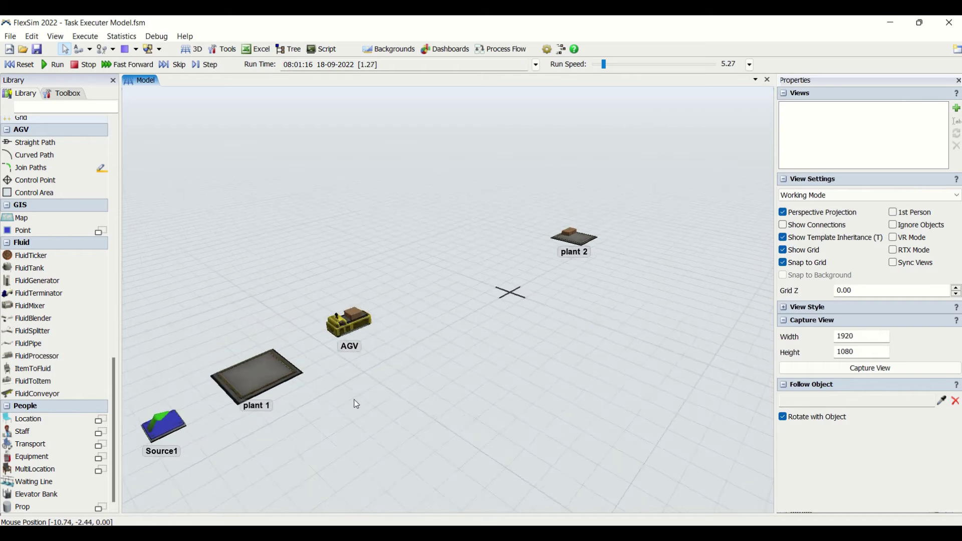
scroll(355, 399, "up", 5)
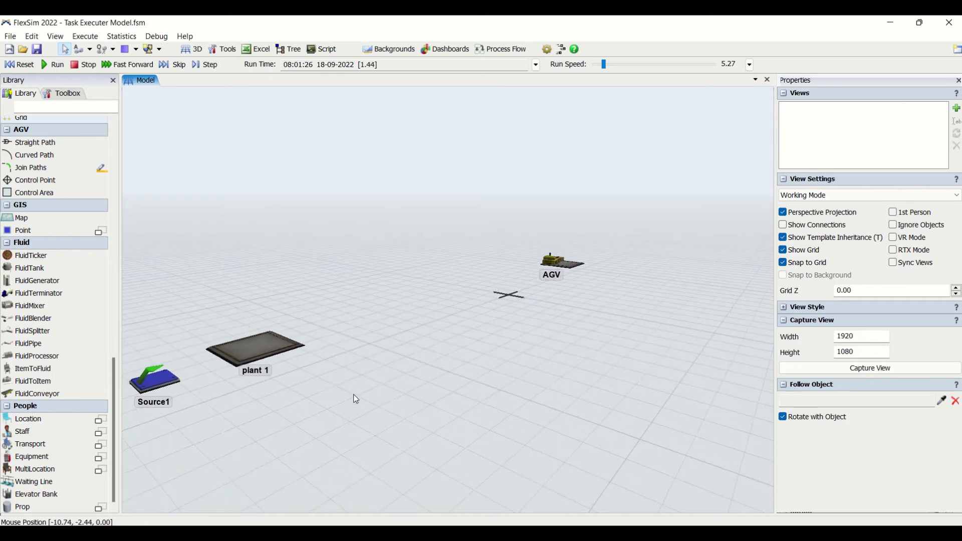
scroll(354, 401, "down", 2)
right_click(354, 419)
left_click(274, 453)
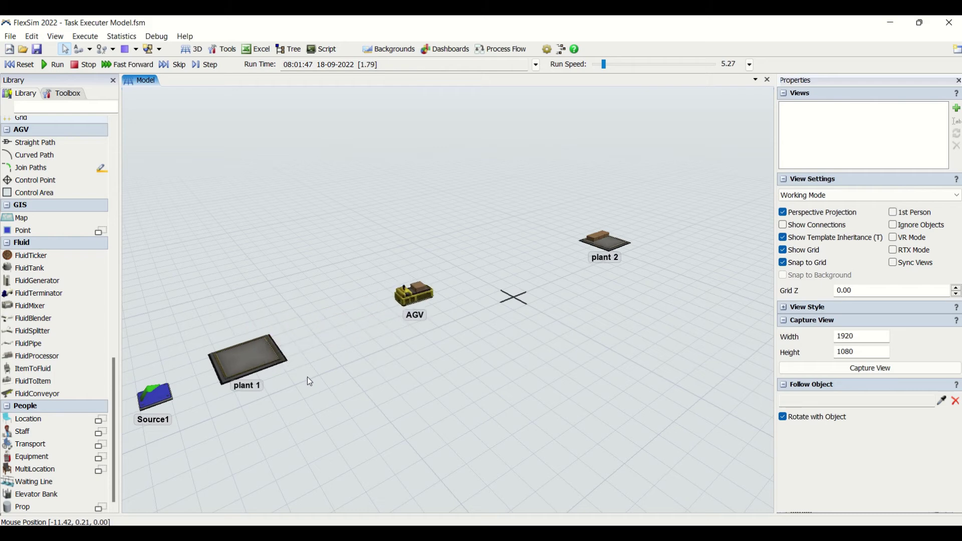
Step: Add a Truck task executer near the AGV, between plant 1 and plant 2
scroll(19, 400, "up", 15)
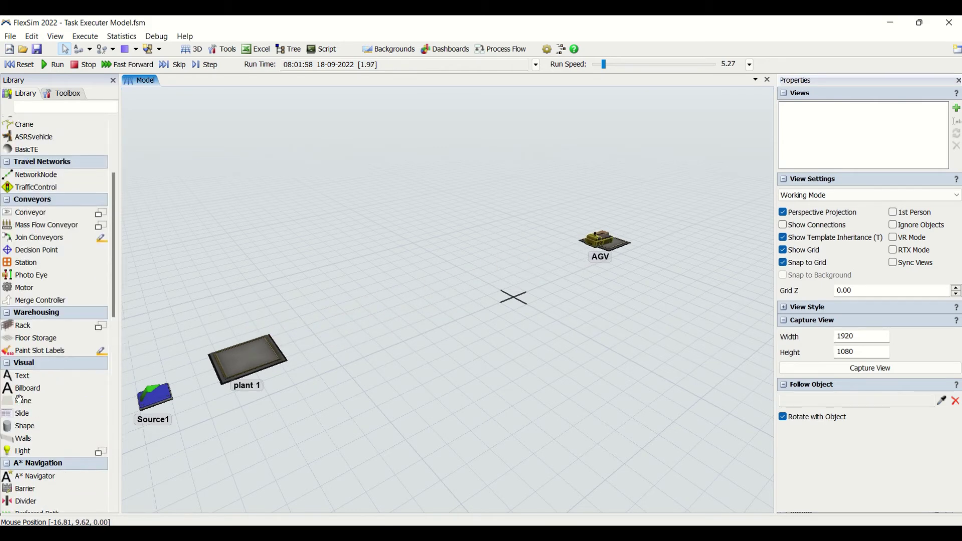
scroll(19, 400, "up", 5)
mouse_move(103, 263)
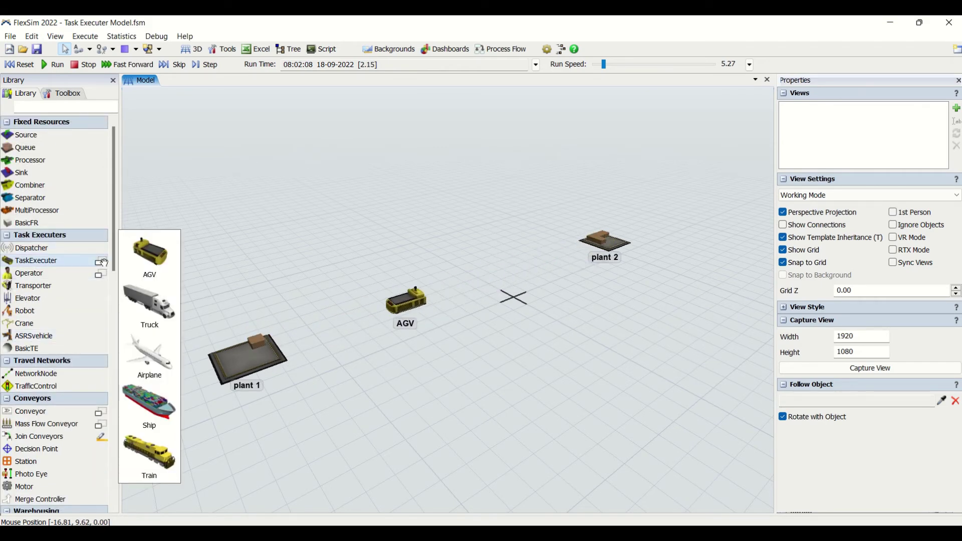
left_click_drag(20, 135, 155, 401)
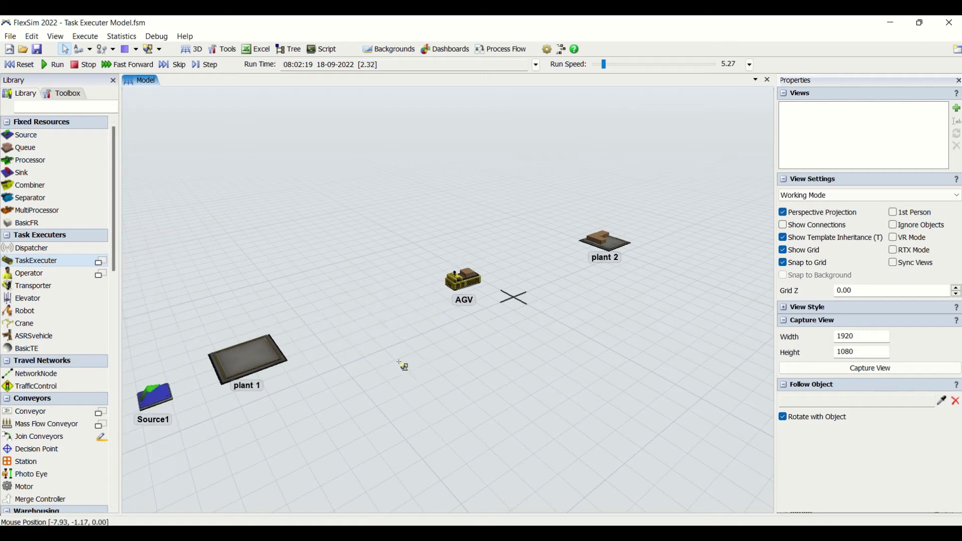
left_click_drag(404, 366, 405, 368)
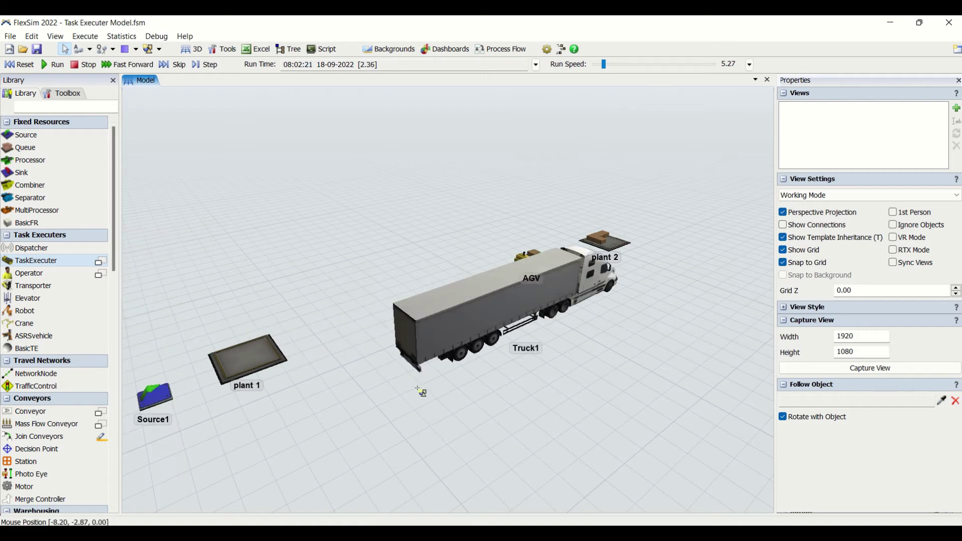
Step: Reset the model, place a second truck behind the first one, and undo its placement
left_click(25, 71)
mouse_move(101, 262)
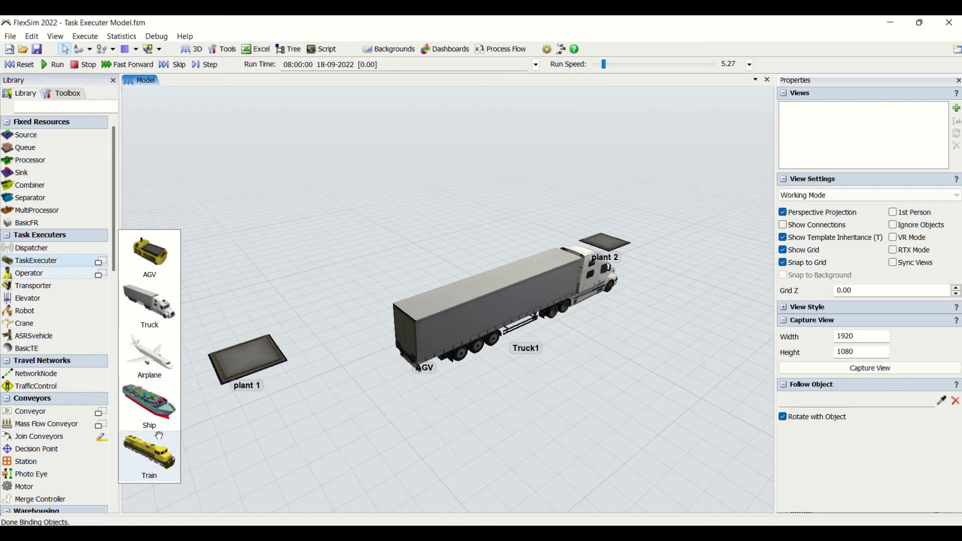
left_click_drag(150, 305, 344, 240)
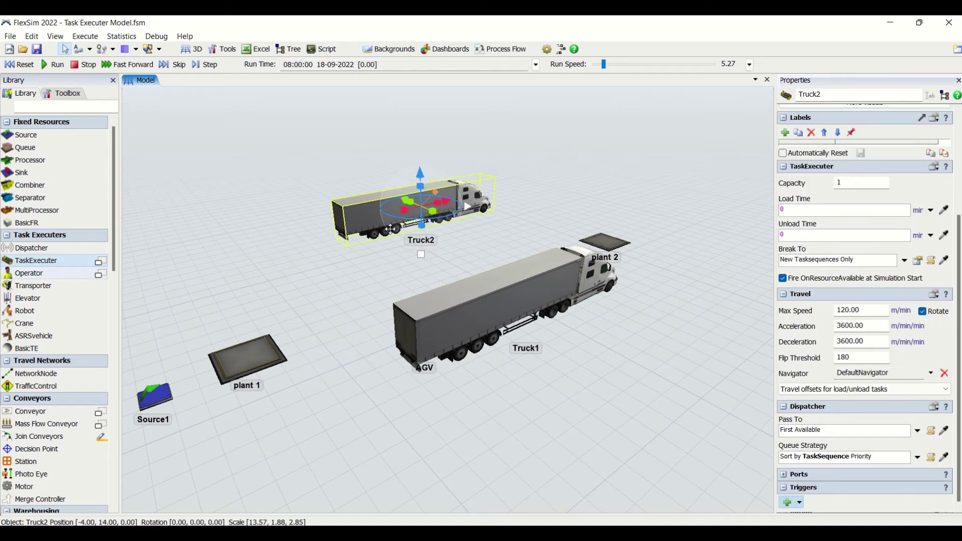
key("ctrl+z")
Step: Look through the task executer types and other library objects, and undo the placement of the remaining truck
mouse_move(101, 262)
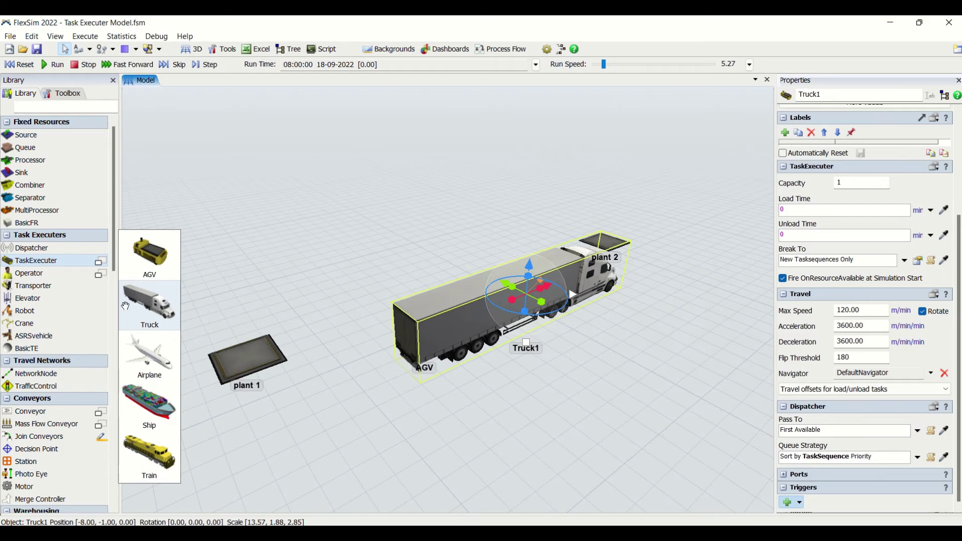
scroll(55, 370, "down", 9)
scroll(56, 370, "down", 9)
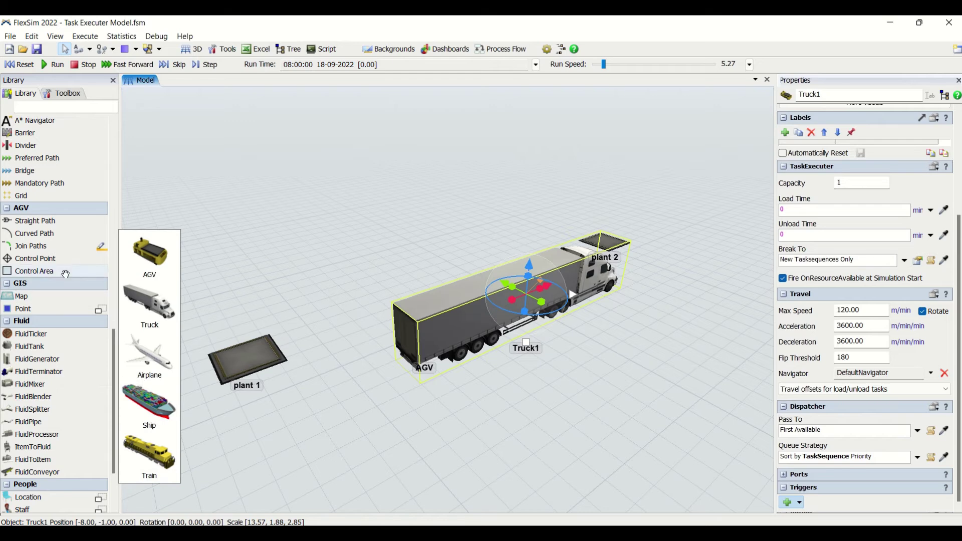
scroll(27, 313, "up", 17)
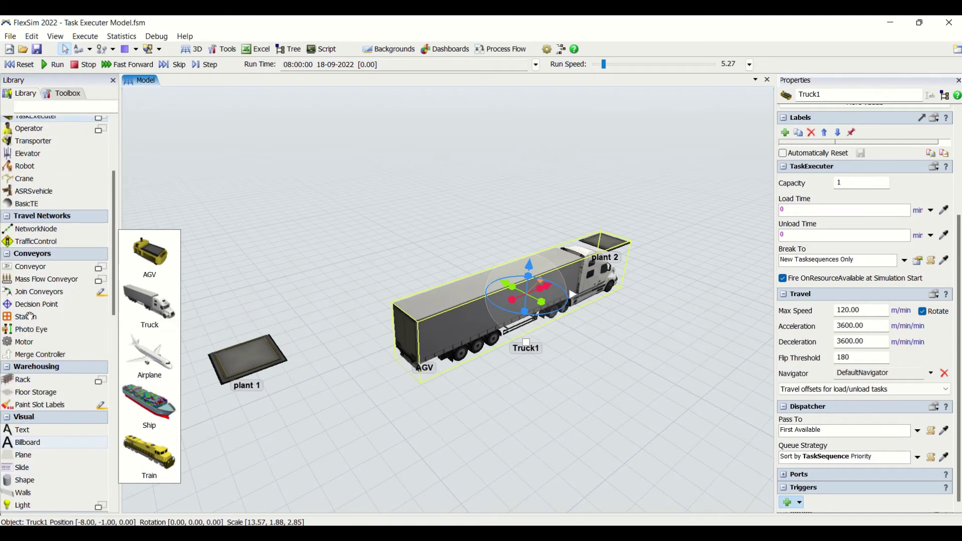
scroll(30, 316, "up", 4)
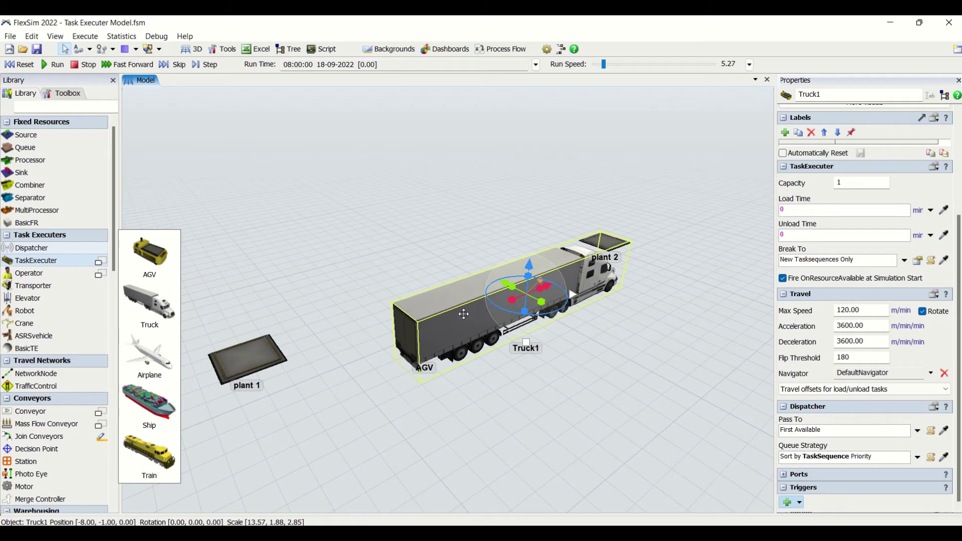
key("ctrl+z")
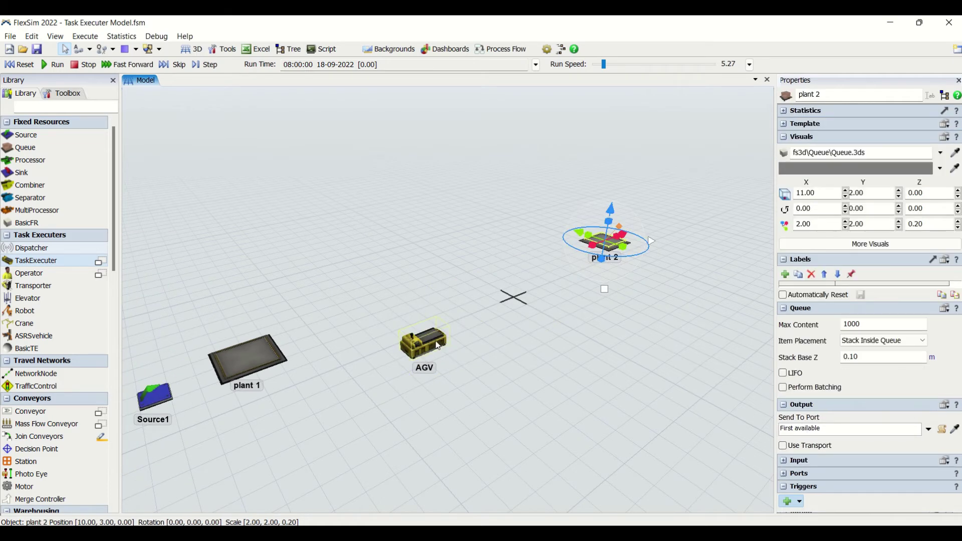
left_click(436, 346)
left_click(444, 283)
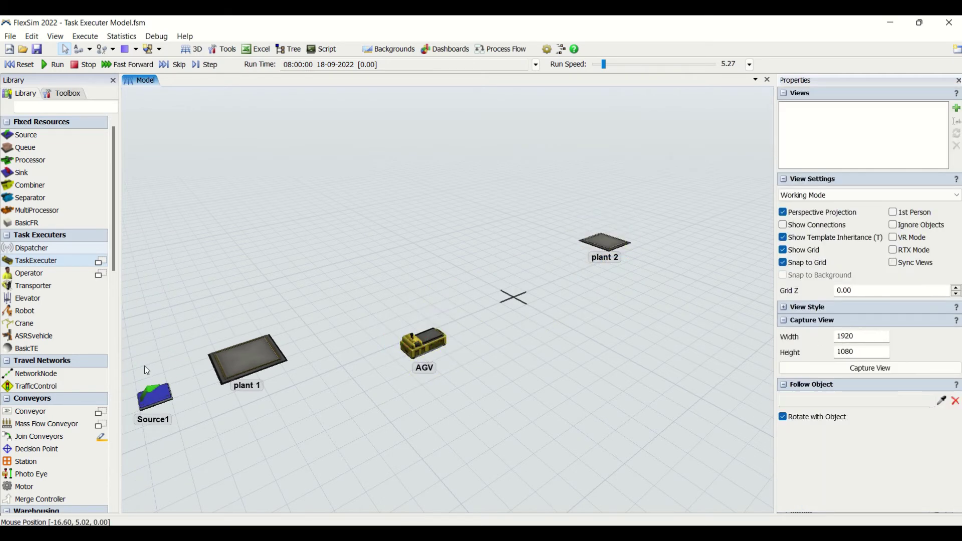
left_click(430, 346)
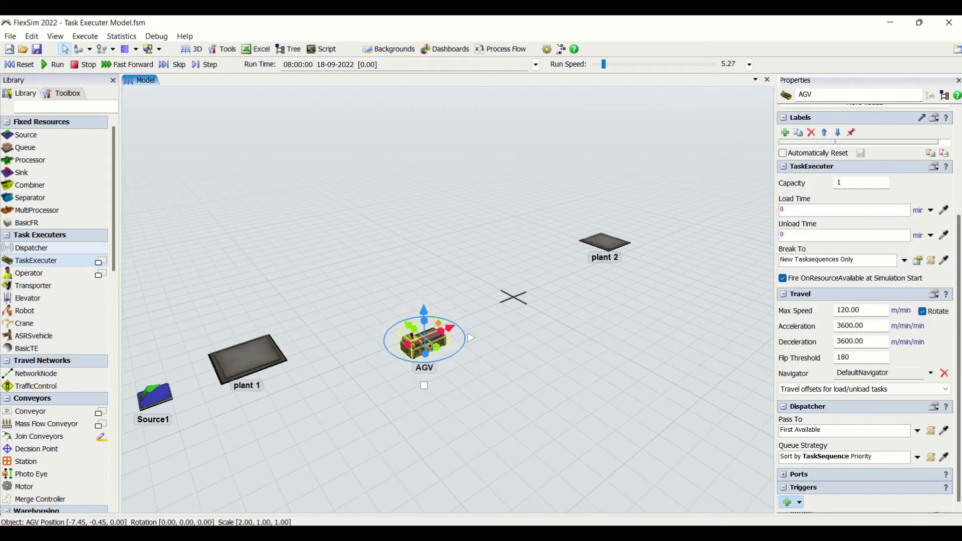
left_click(561, 313)
right_click_drag(560, 313, 561, 322)
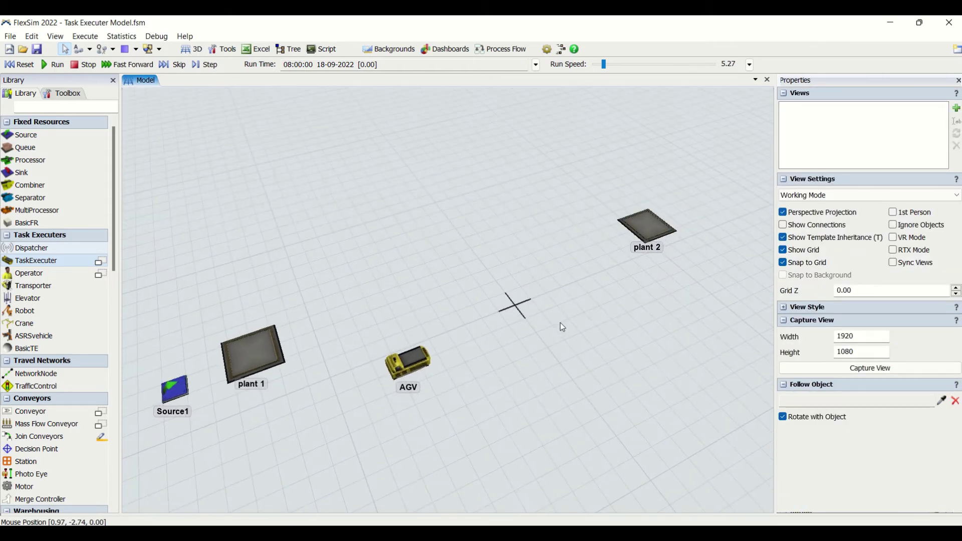
Step: Reset the model and draw four straight AGV paths as a one-way clockwise loop between plant 1 and plant 2, about 18 m long
left_click(56, 64)
left_click(19, 64)
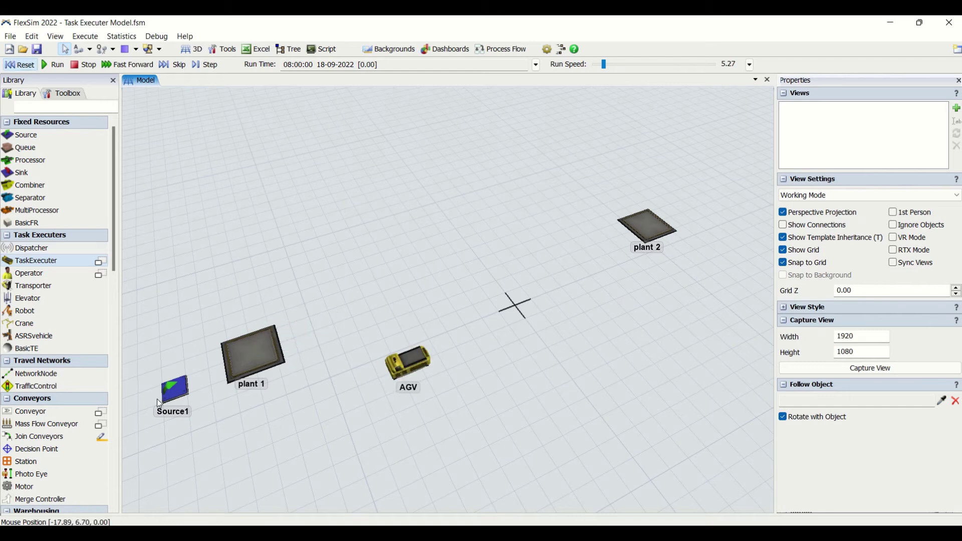
scroll(74, 183, "down", 15)
scroll(86, 424, "down", 4)
left_click(28, 316)
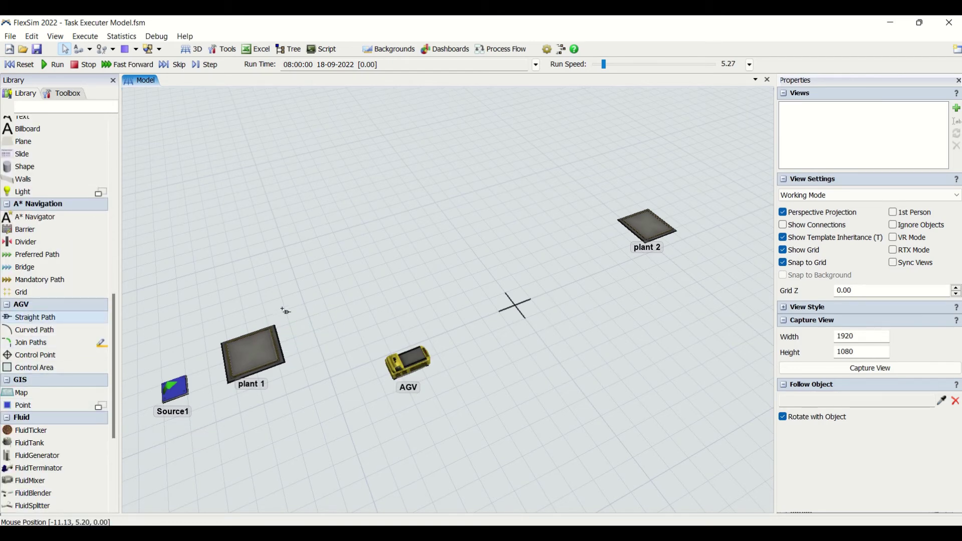
mouse_move(297, 324)
left_mouse_down()
mouse_move(348, 297)
mouse_move(587, 223)
mouse_move(625, 258)
mouse_move(576, 296)
mouse_move(323, 399)
left_mouse_up()
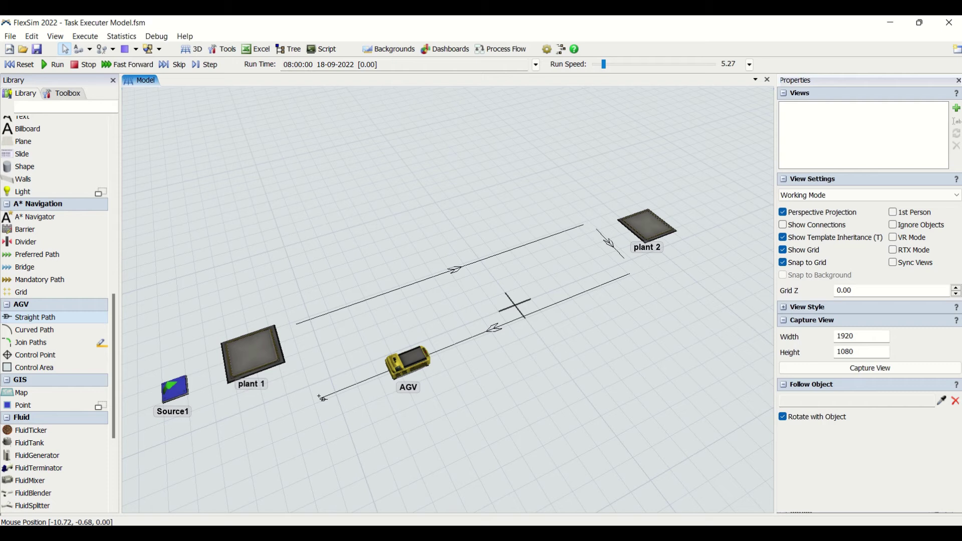
left_click_drag(323, 399, 306, 332)
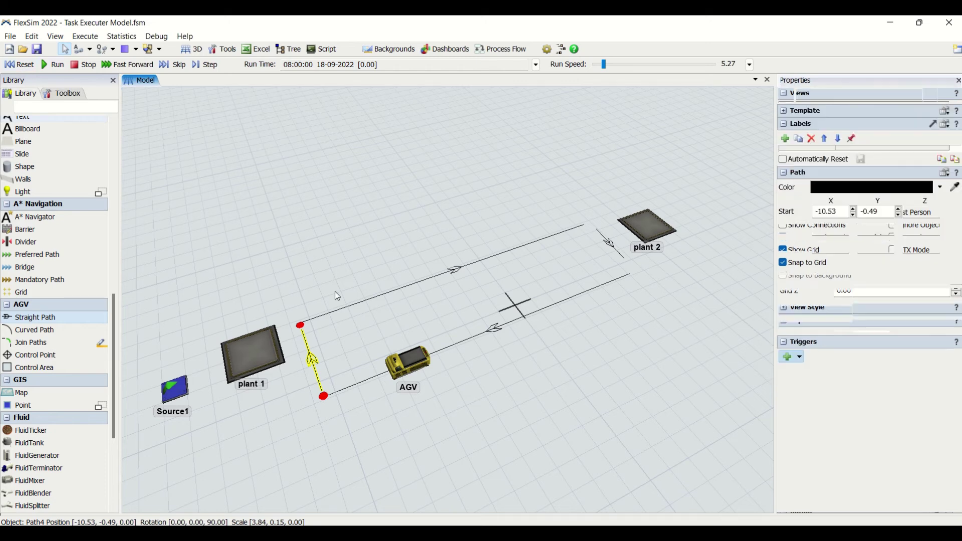
left_click(390, 313)
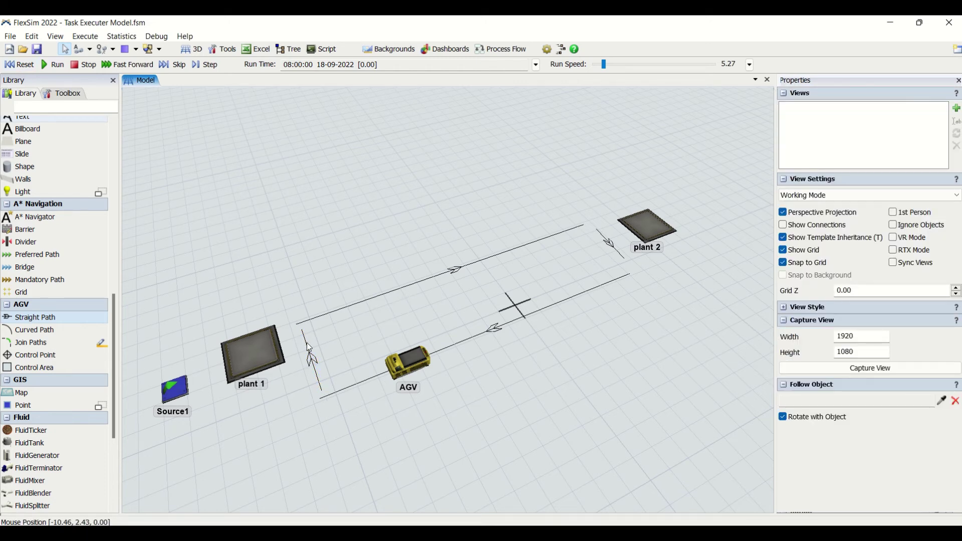
Step: Move the short path beside plant 1 to X about -11.33, and extend the path beside plant 2 to end at about 7.92, -0.21
left_click_drag(309, 348, 293, 351)
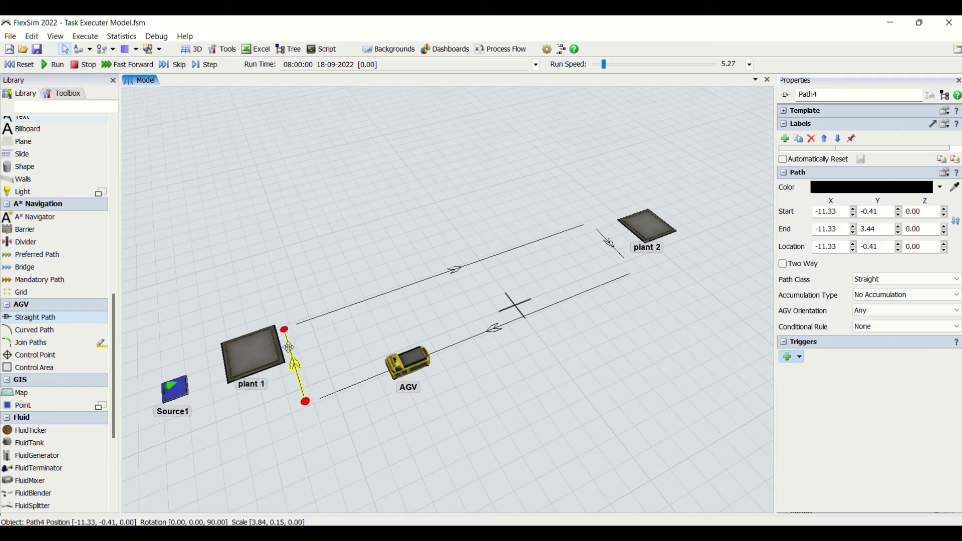
left_click_drag(627, 256, 631, 259)
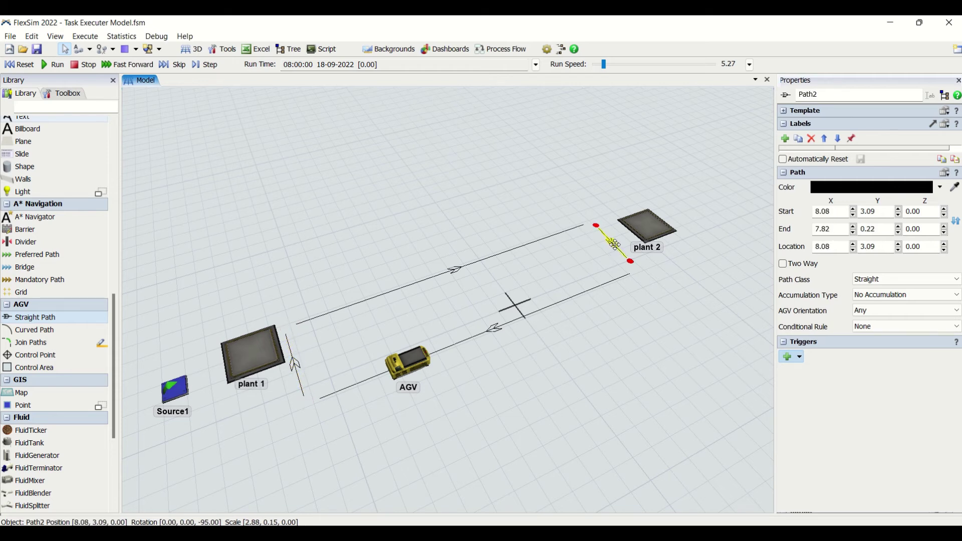
right_click_drag(657, 302, 649, 314)
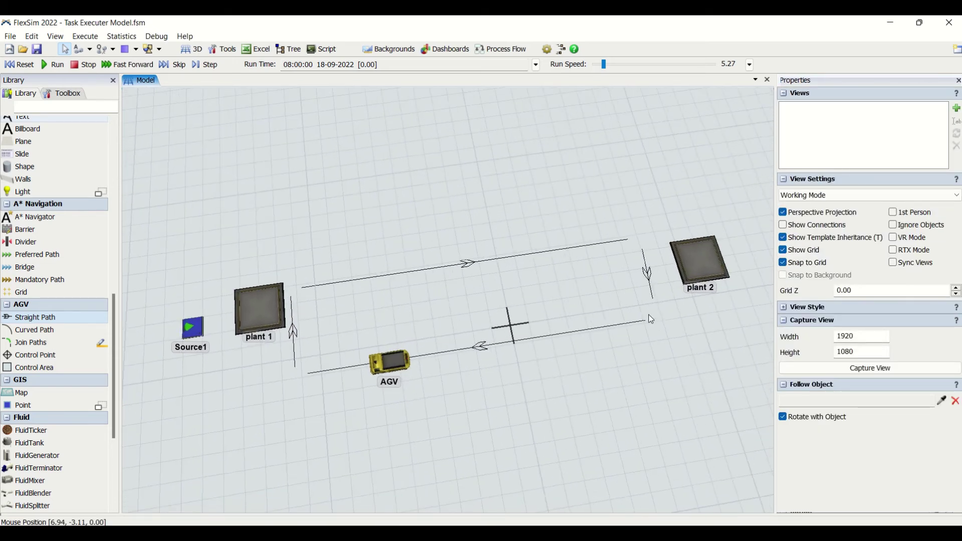
left_click(650, 274)
left_click_drag(655, 305, 662, 318)
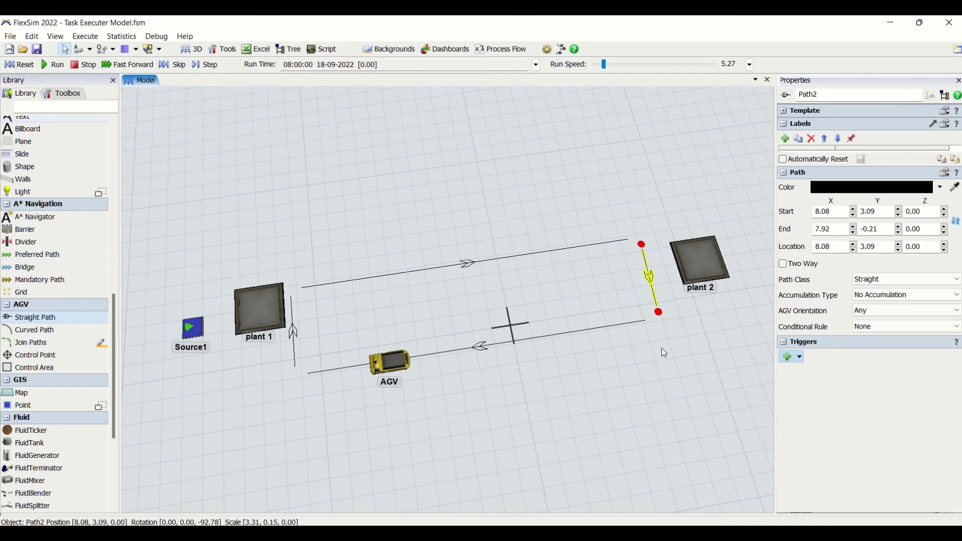
left_click(665, 353)
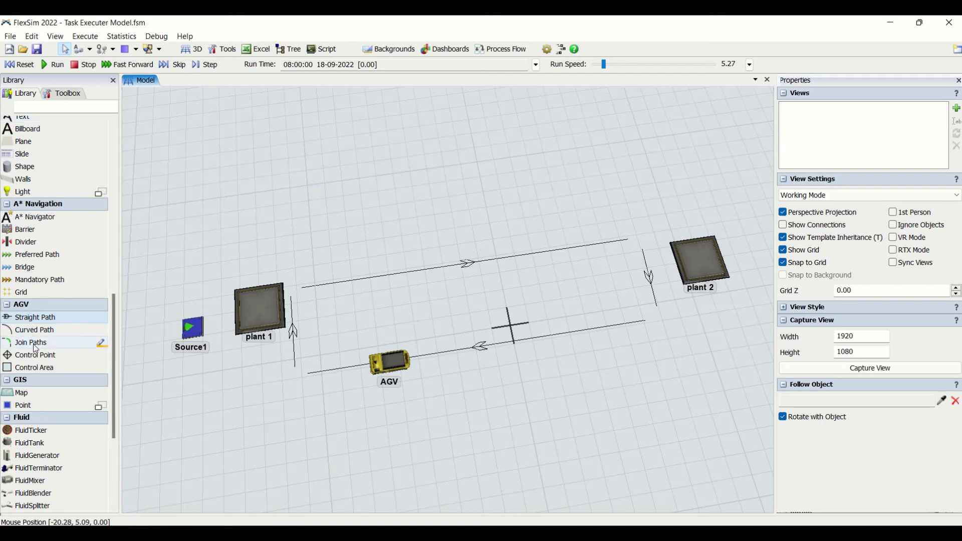
Step: Join the short path beside plant 1 to the start of the long path towards plant 2 with a curve
left_click(64, 342)
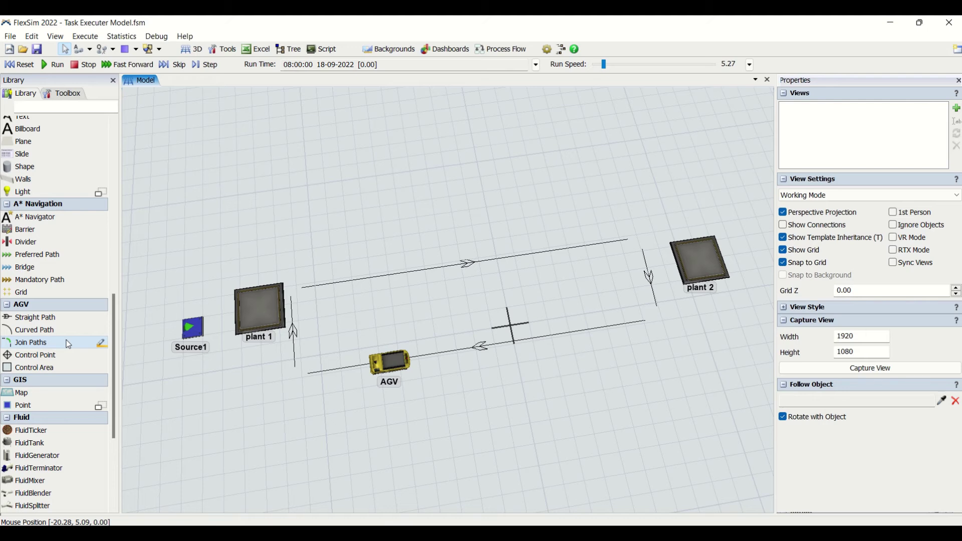
left_click(294, 316)
left_click(306, 287)
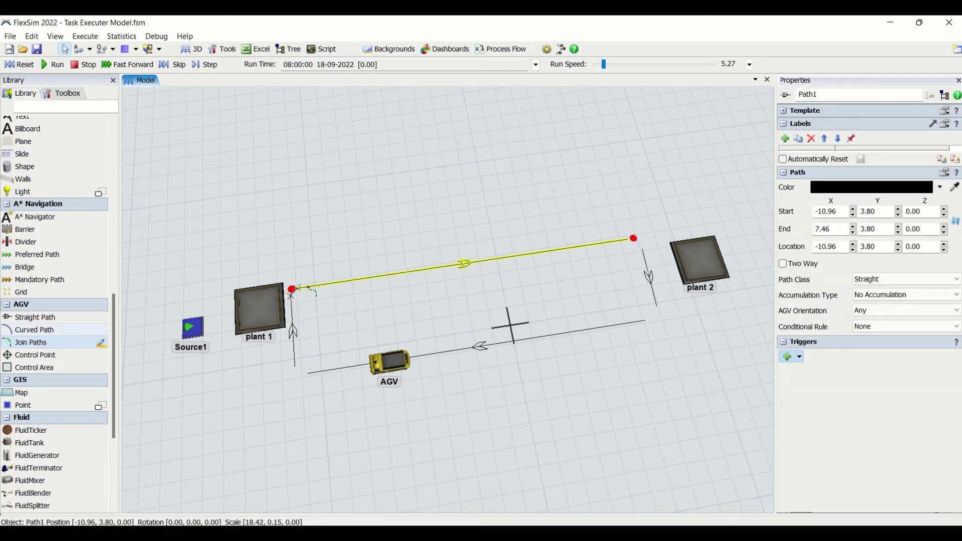
scroll(303, 293, "up", 10)
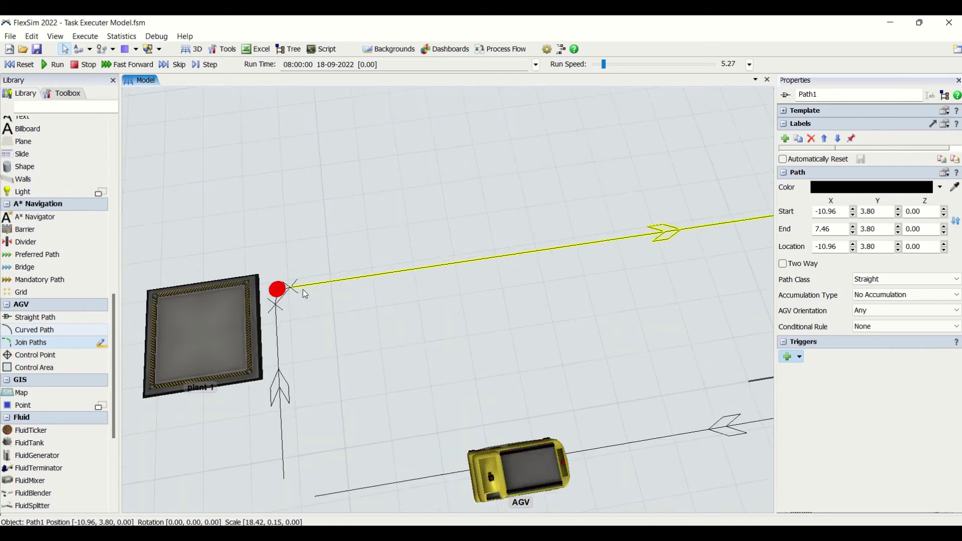
left_click(319, 356)
right_click_drag(321, 361, 286, 361)
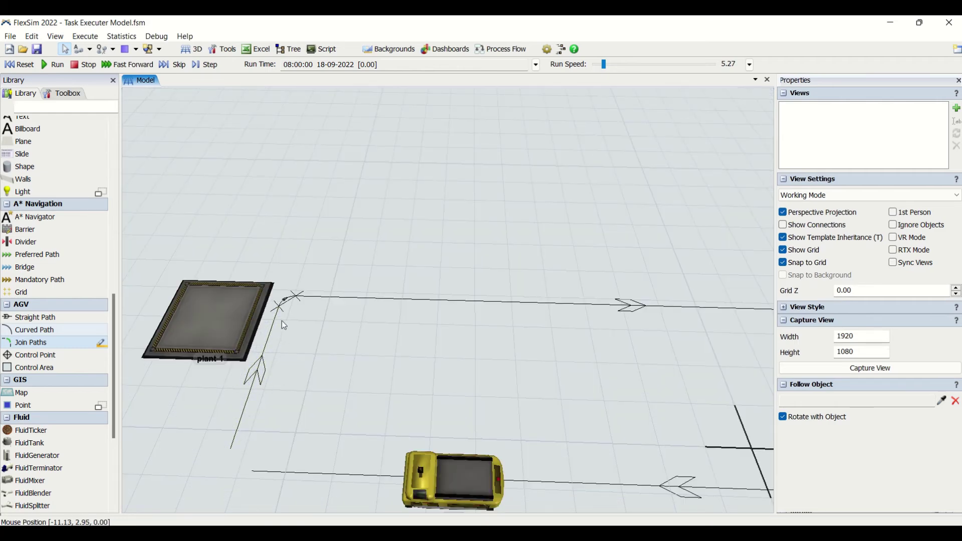
left_click_drag(441, 318, 304, 275)
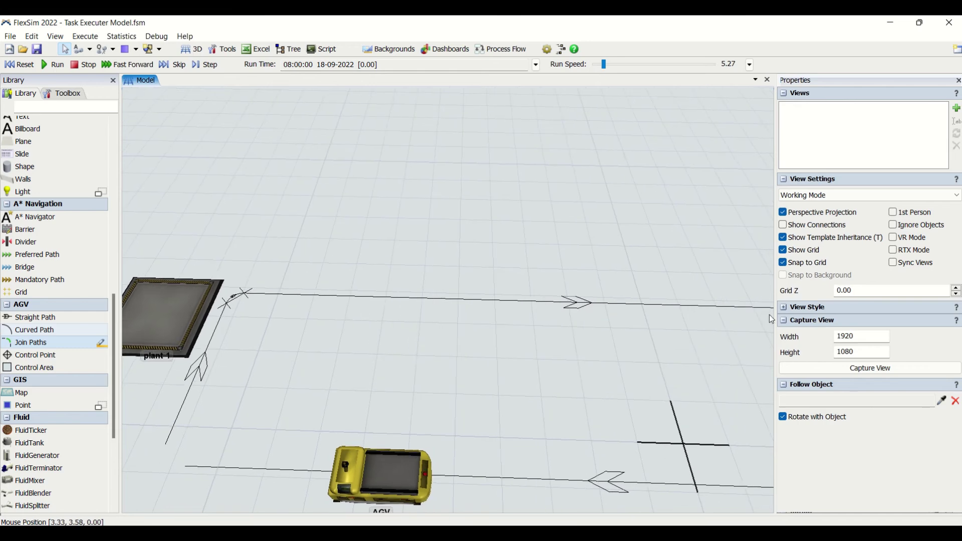
scroll(308, 370, "up", 2)
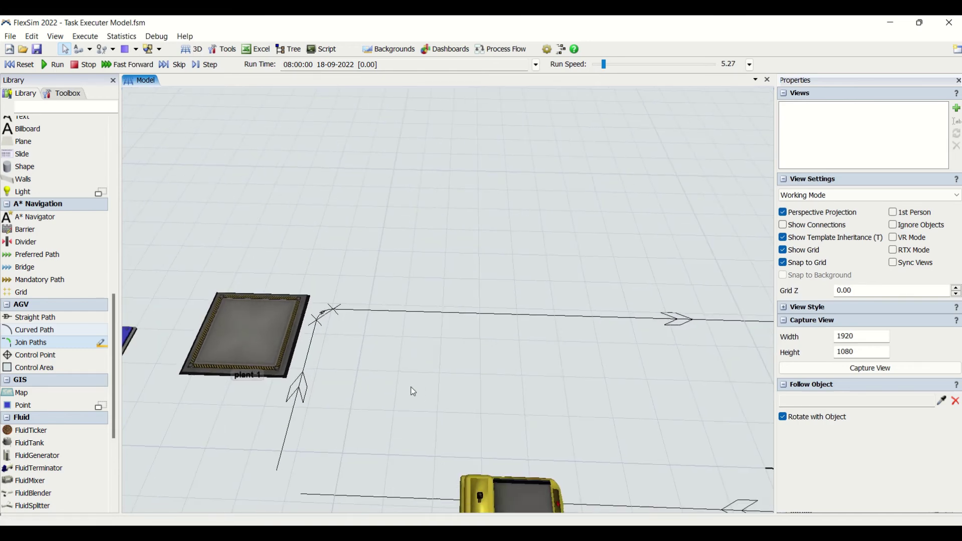
scroll(328, 367, "up", 2)
scroll(287, 433, "down", 3)
left_click_drag(430, 440, 367, 419)
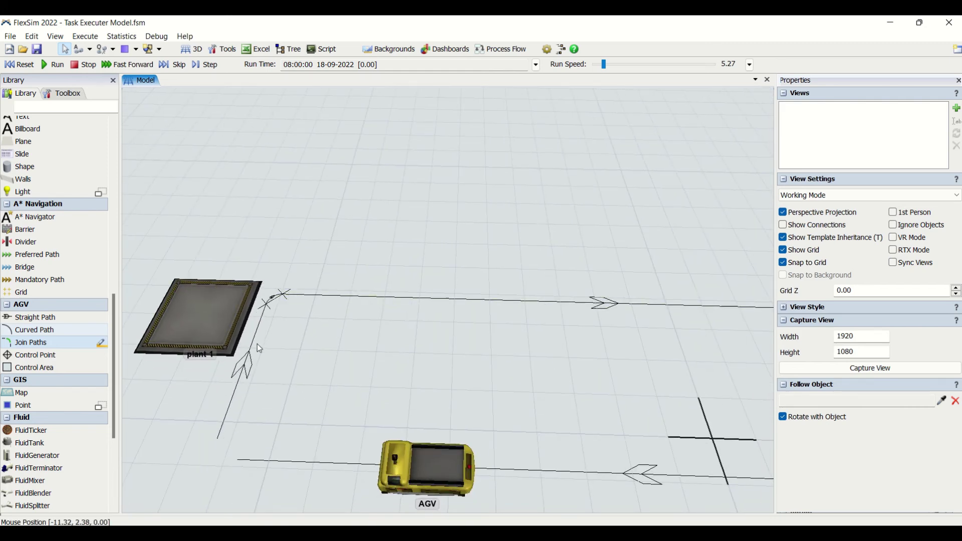
Step: Join the end of the long path towards plant 2 to the short path beside plant 2 and inspect the curve
left_click_drag(270, 345, 534, 336)
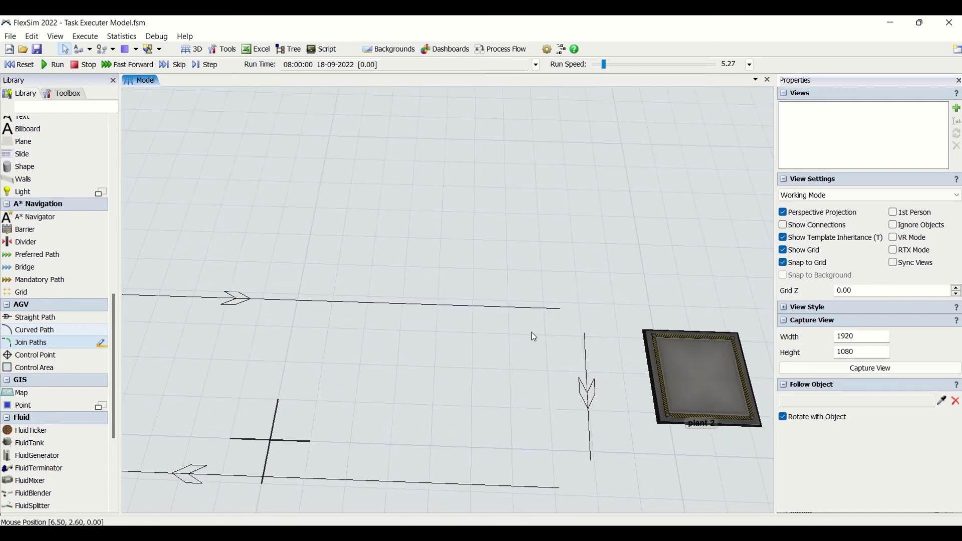
left_click(545, 309)
left_click(577, 349)
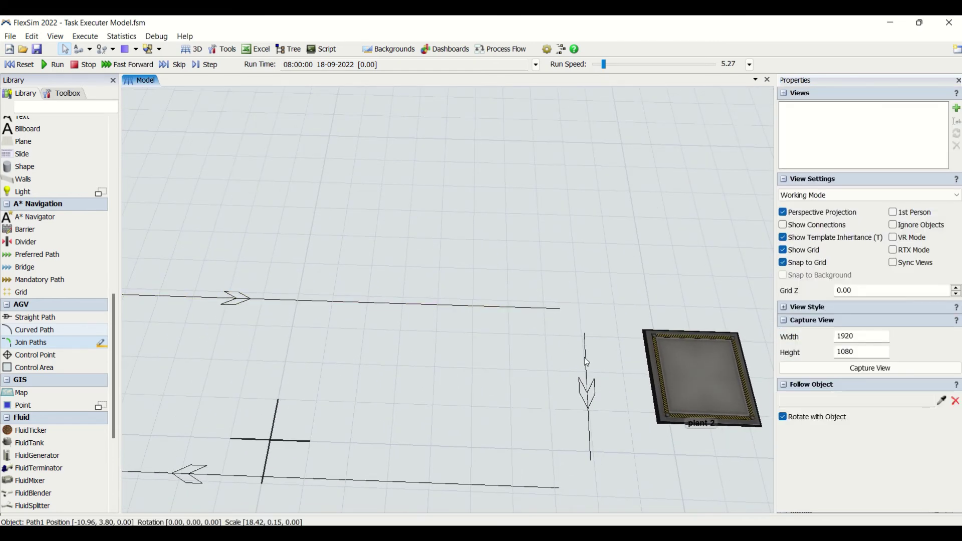
left_click(588, 359)
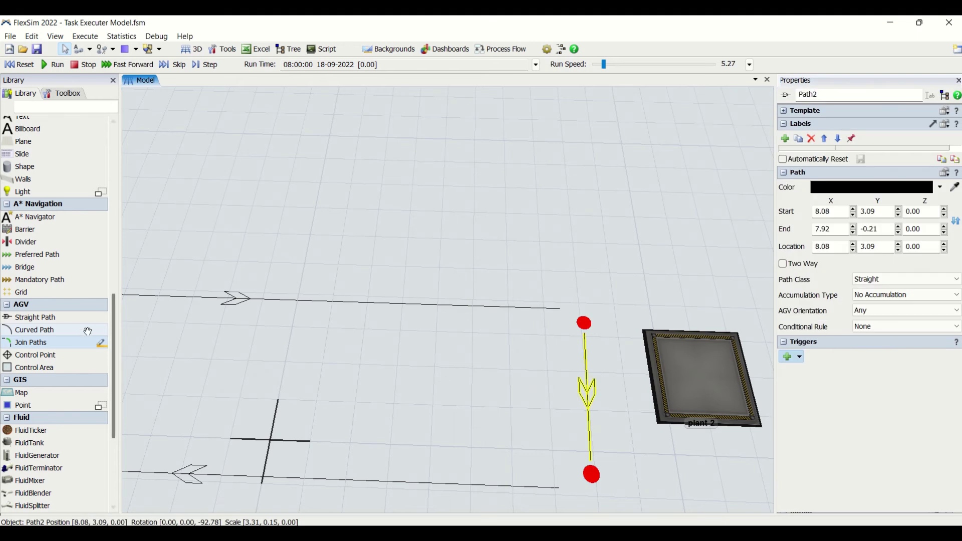
left_click(53, 346)
left_click(523, 310)
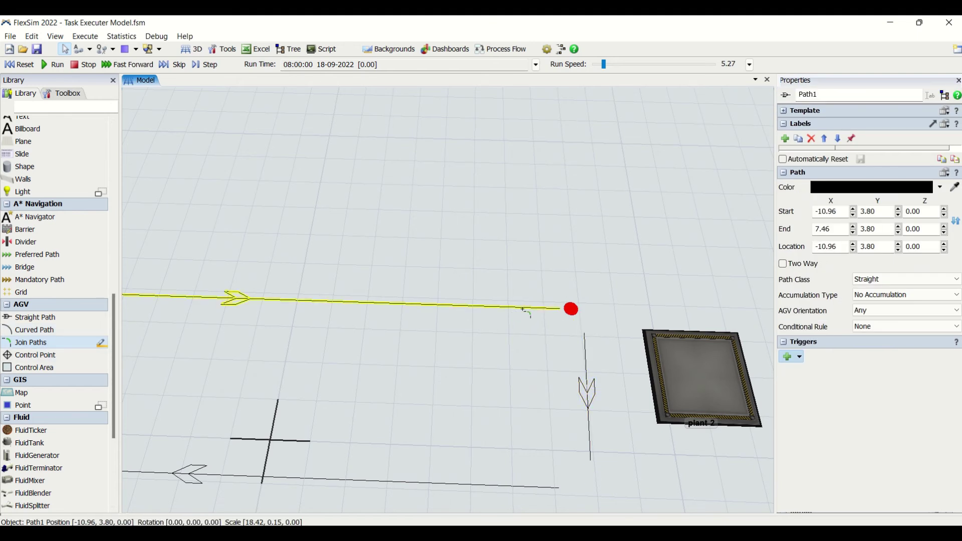
left_click(586, 375)
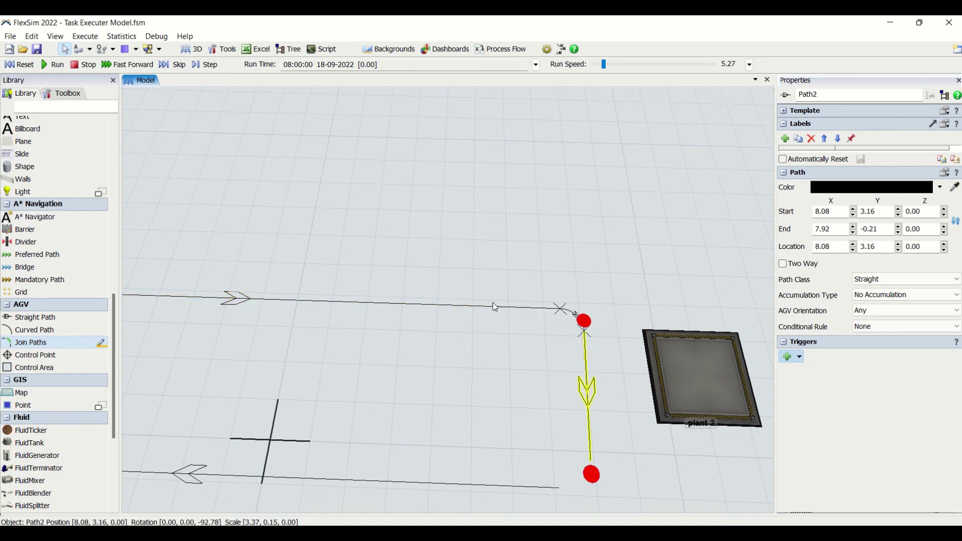
left_click(551, 274)
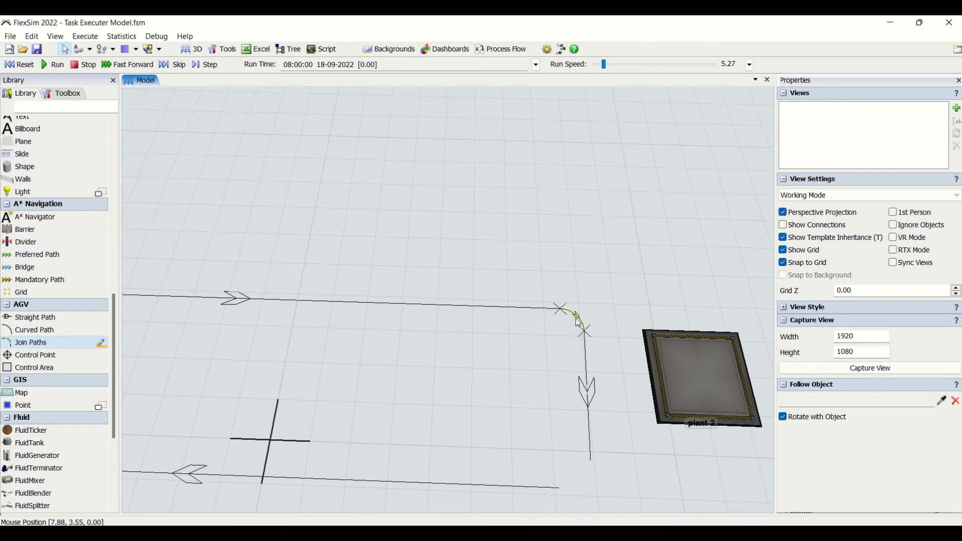
scroll(576, 316, "up", 3)
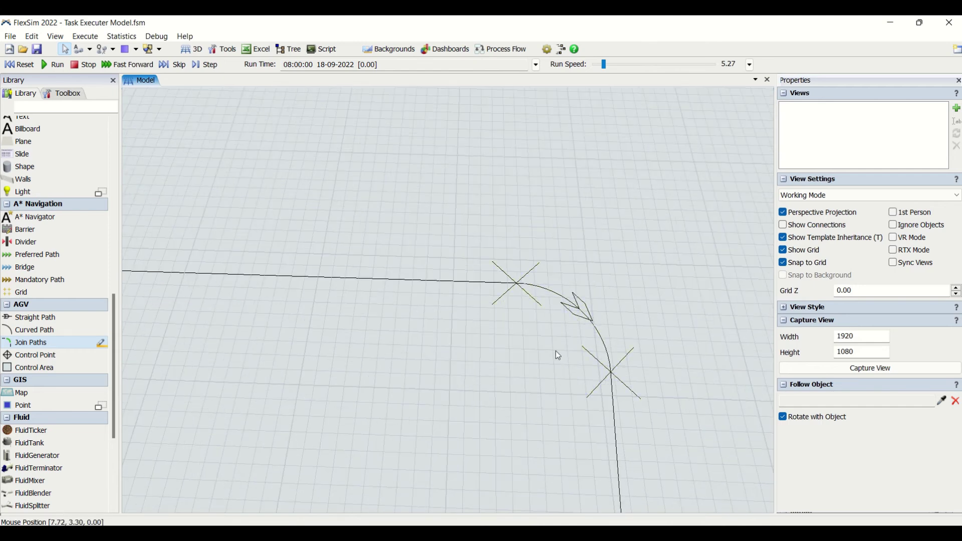
scroll(555, 351, "down", 5)
scroll(586, 287, "down", 4)
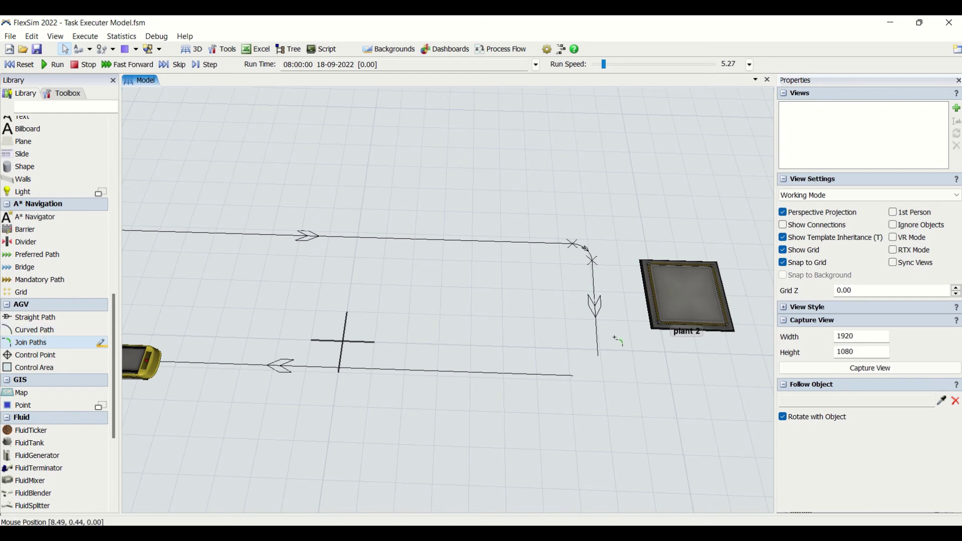
Step: Join the return path to the short path beside plant 2, starting from the return path, and delete the resulting curve
left_click(561, 376)
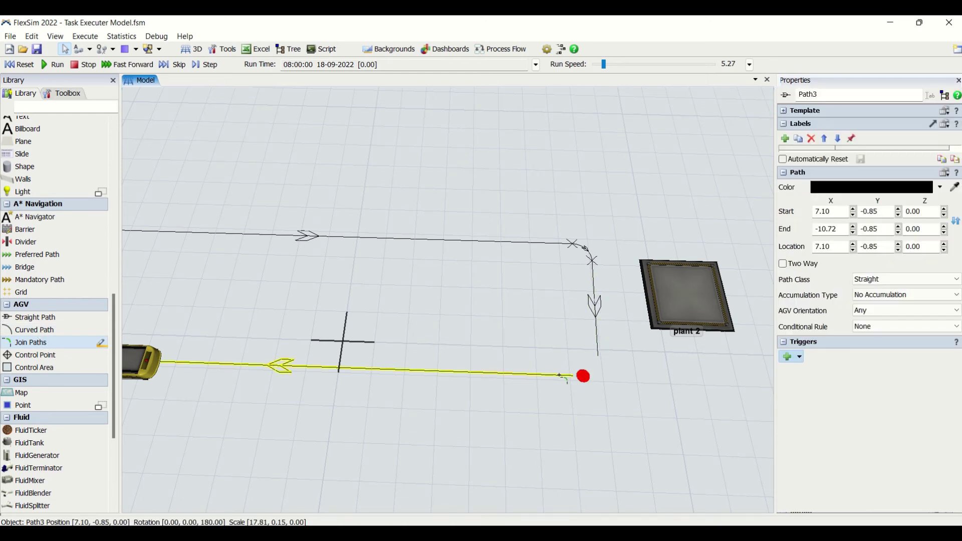
left_click(598, 349)
left_click(619, 401)
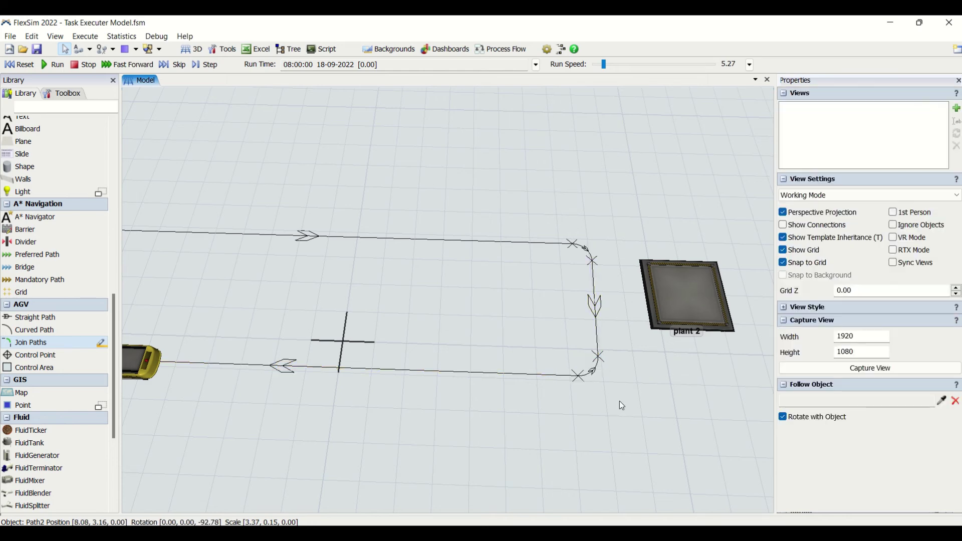
scroll(596, 371, "up", 2)
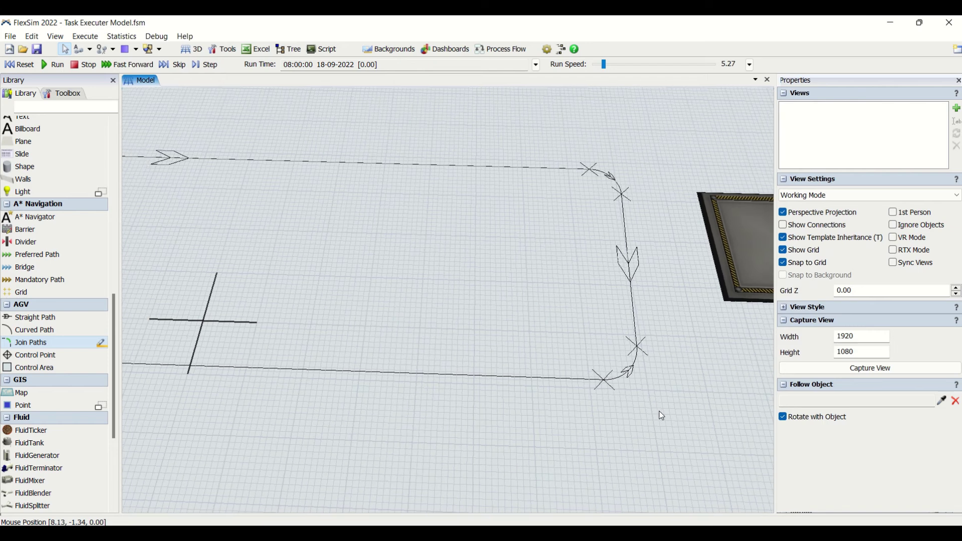
scroll(660, 411, "up", 2)
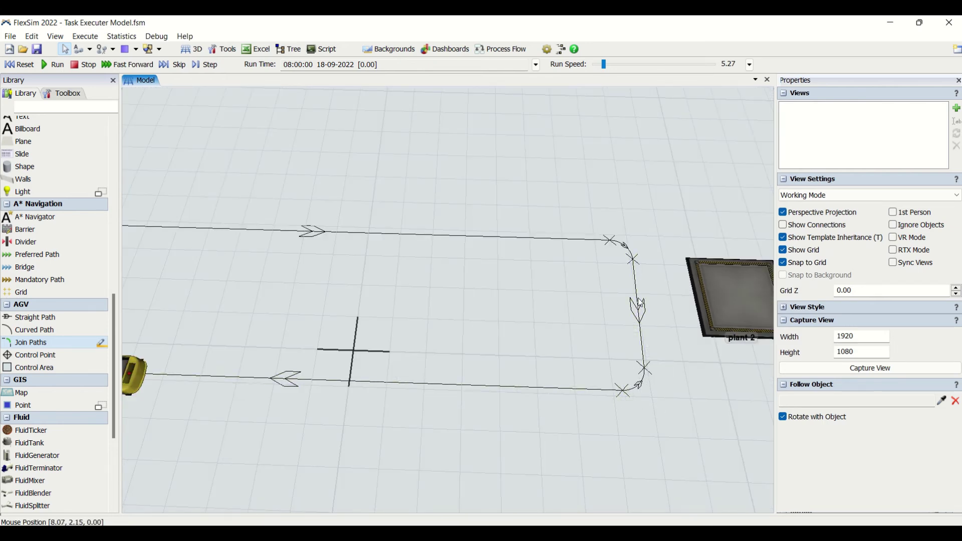
left_click(641, 388)
key("Delete")
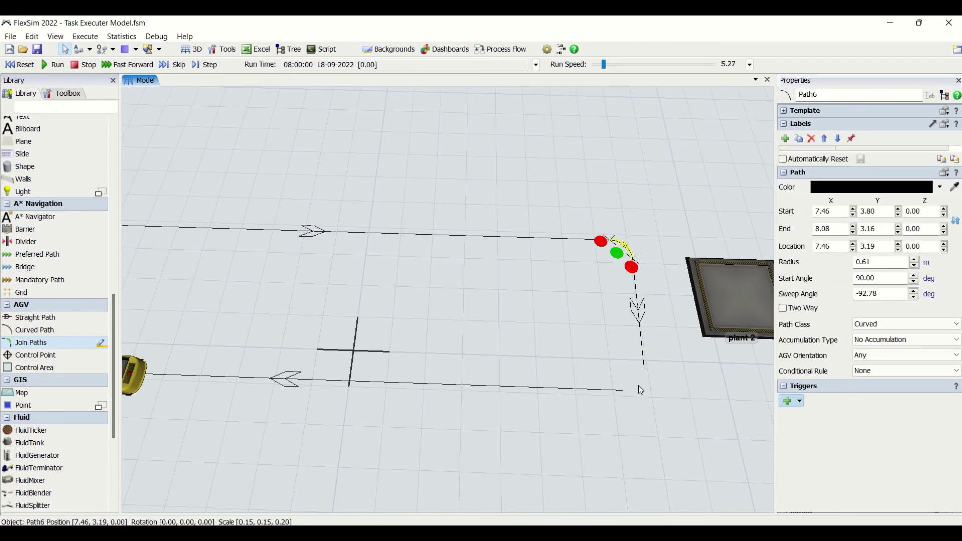
key("Delete")
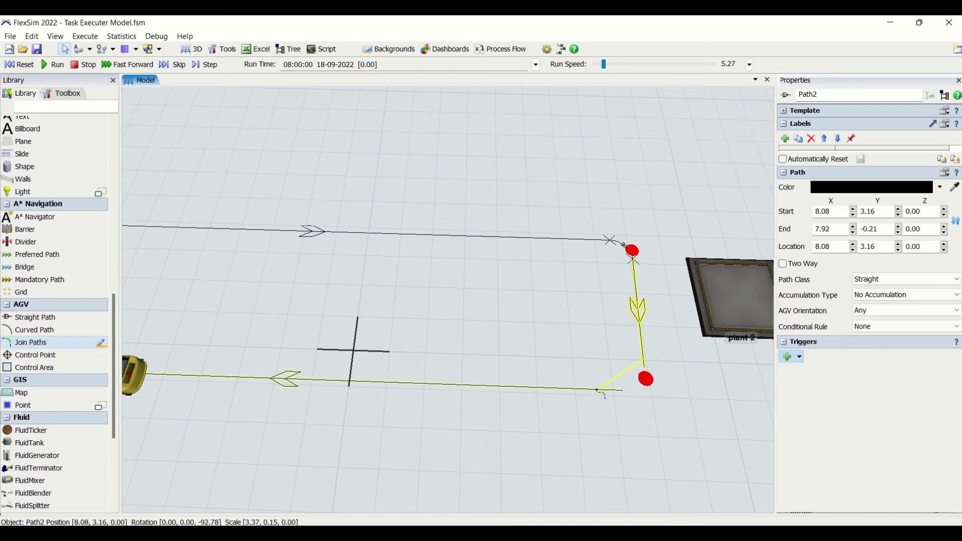
Step: Join the path beside plant 2 to the return path, and the return path to the short path beside plant 1
left_click(600, 391)
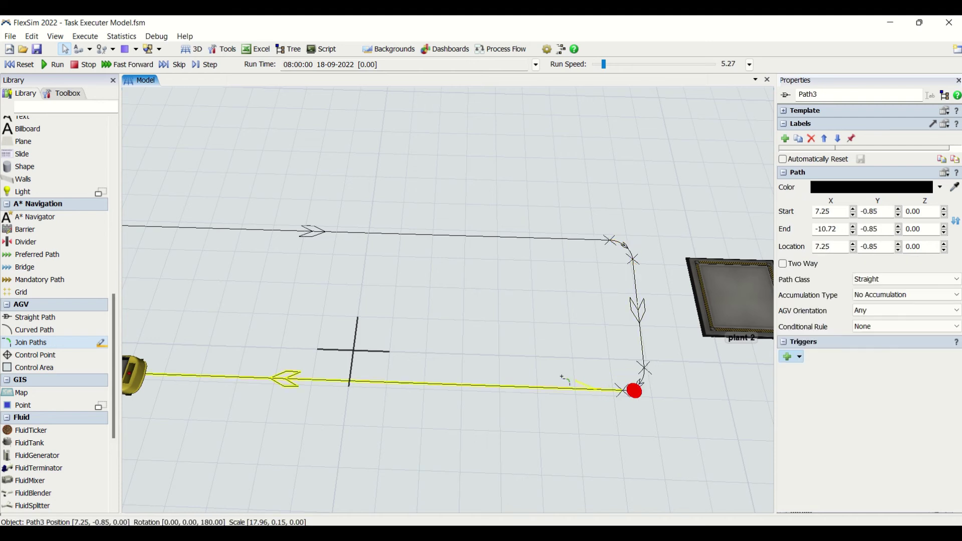
left_click(421, 340)
left_click_drag(312, 335, 619, 341)
left_click(279, 368)
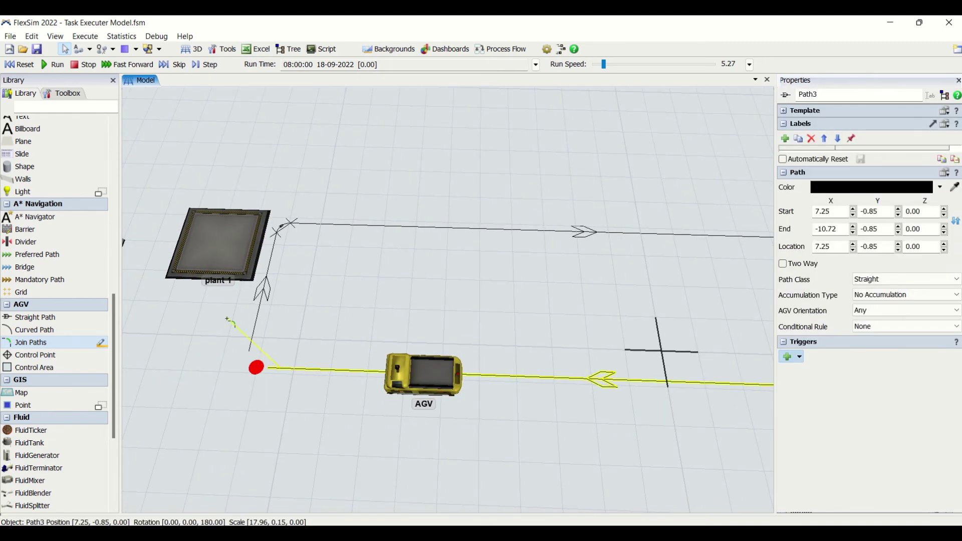
left_click(280, 226)
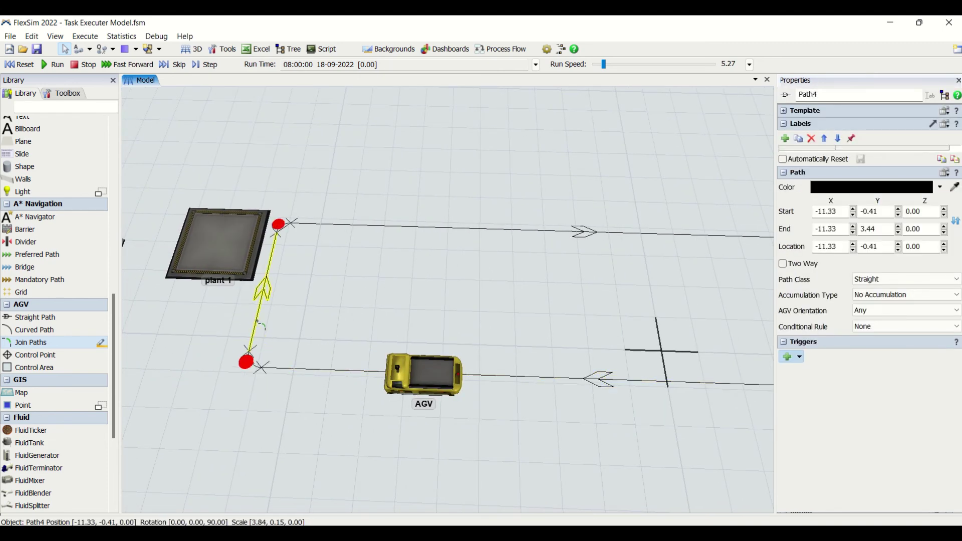
left_click(384, 326)
scroll(384, 326, "down", 2)
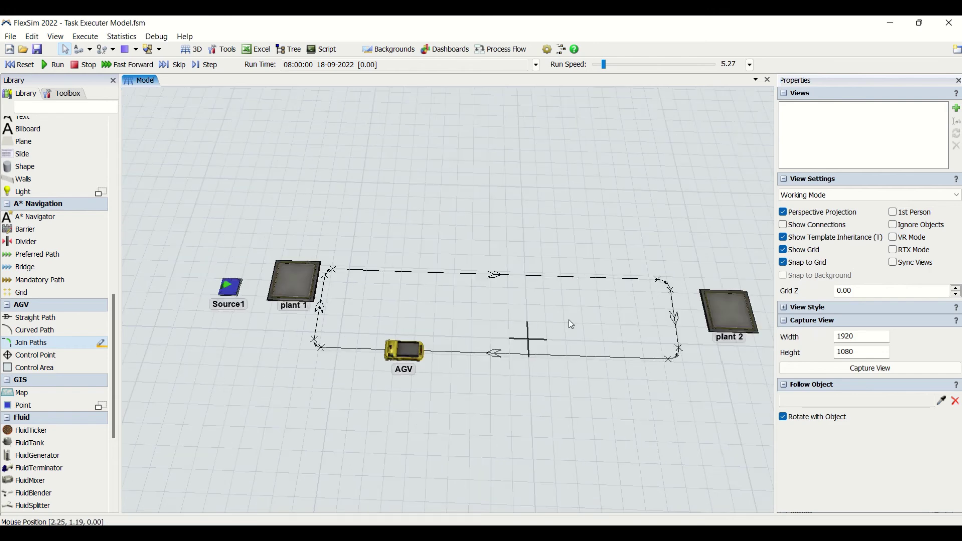
Step: Place one control point on the short path beside plant 1 and another on the short path beside plant 2
left_click_drag(570, 321, 526, 322)
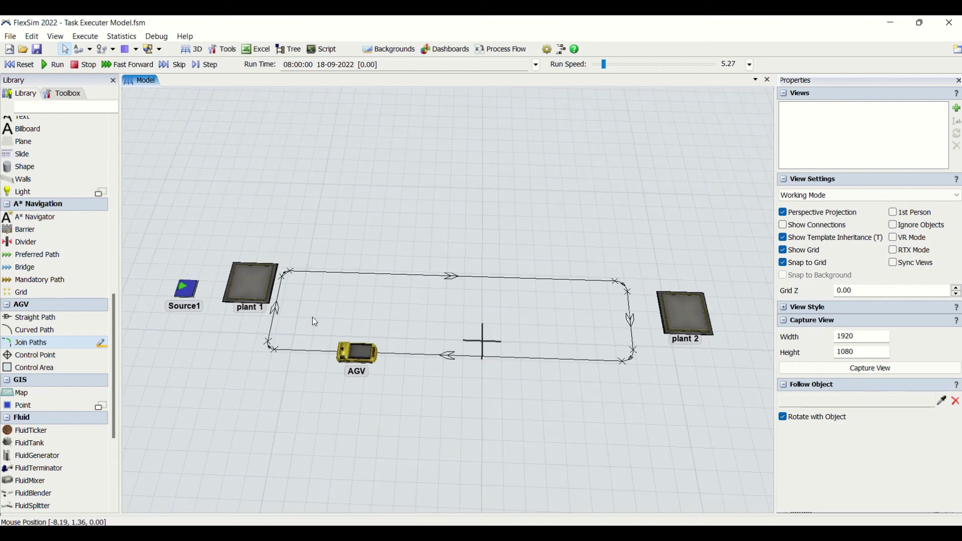
key("Down")
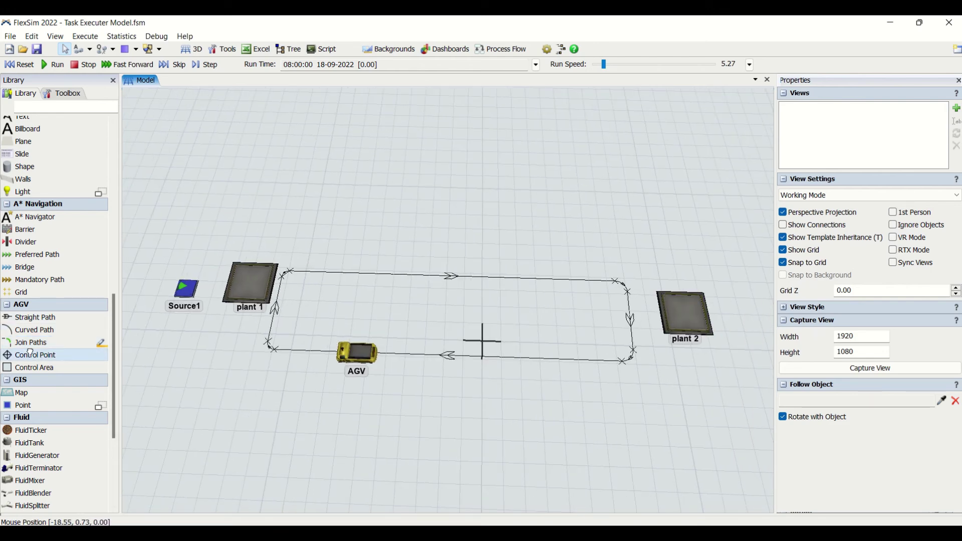
left_click(278, 296)
left_click(630, 301)
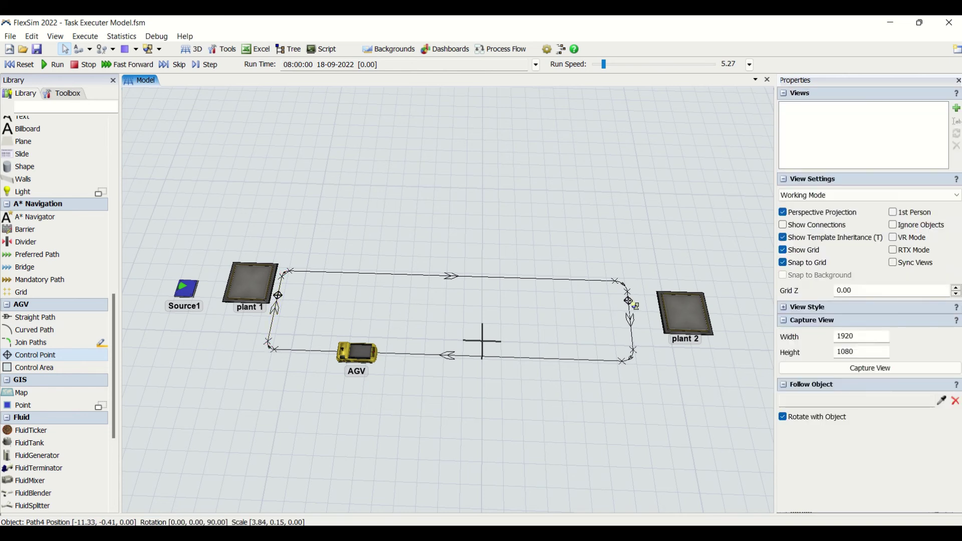
left_click_drag(317, 310, 368, 310)
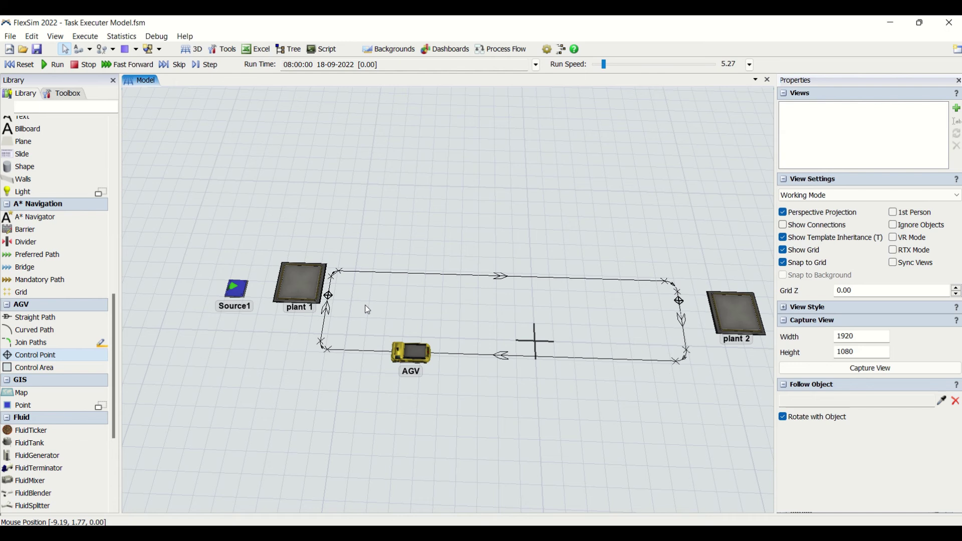
Step: Move plant 1 slightly away from the path loop and connect it to the control point beside it
left_click_drag(320, 287, 328, 282)
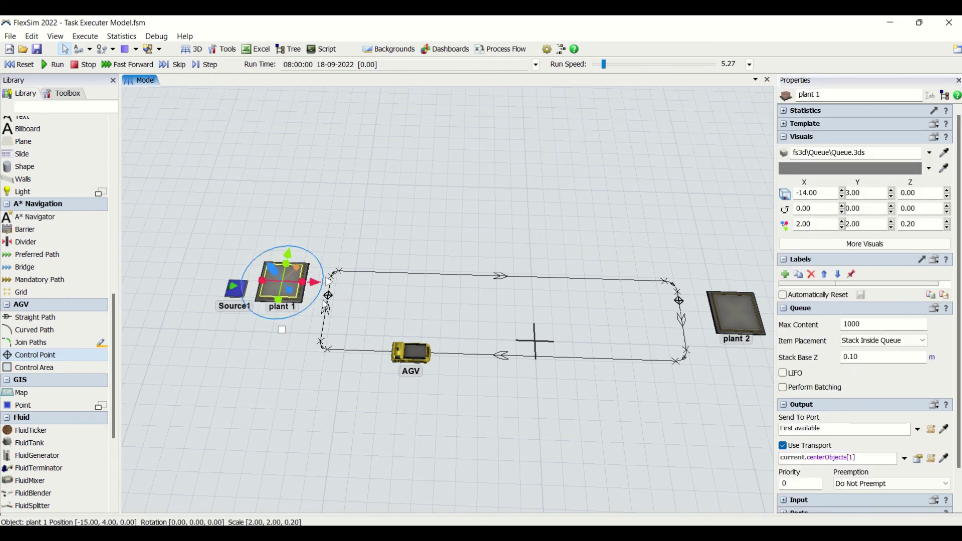
left_click(329, 296)
left_click(396, 302)
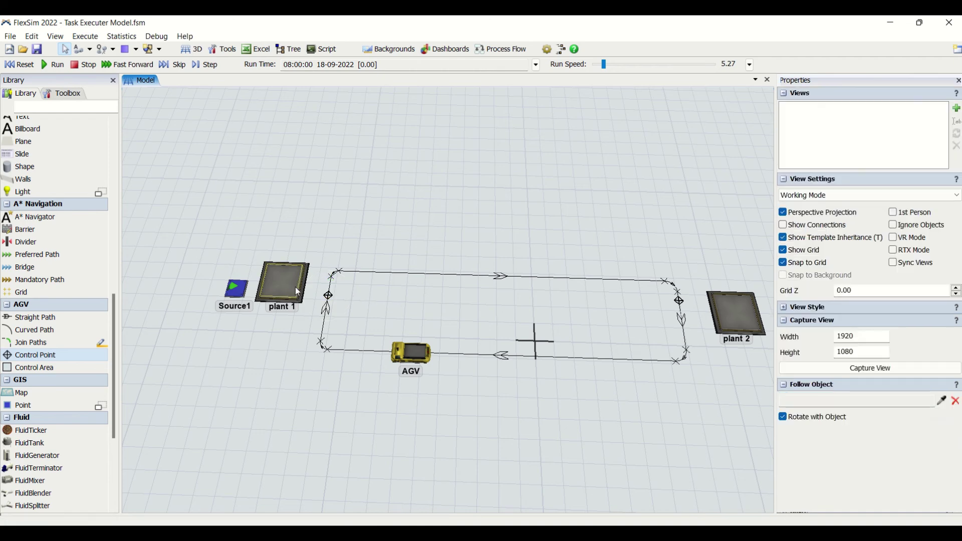
left_click_drag(294, 287, 329, 296)
left_click(329, 297)
left_click(555, 320)
left_click(439, 304)
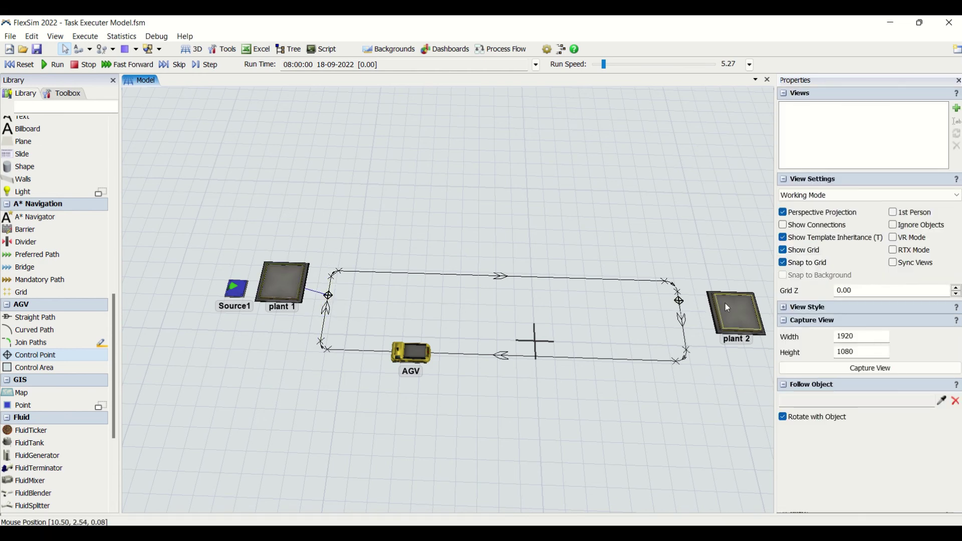
Step: Connect the control point on the far short path to plant 2
left_click(680, 301)
left_click_drag(679, 300, 734, 316)
left_click(561, 300)
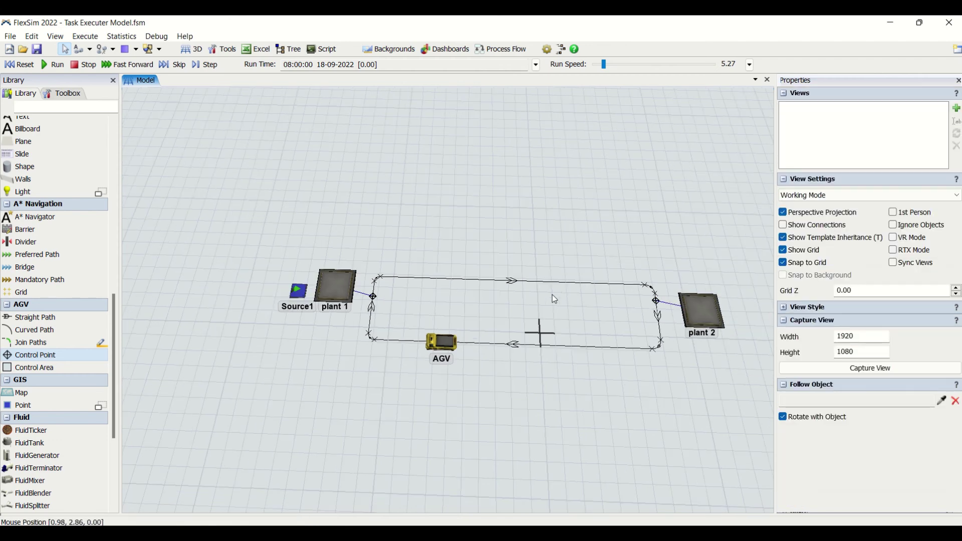
Step: Examine the links of plant 1 and plant 2 to their neighbouring control points
scroll(311, 283, "up", 2)
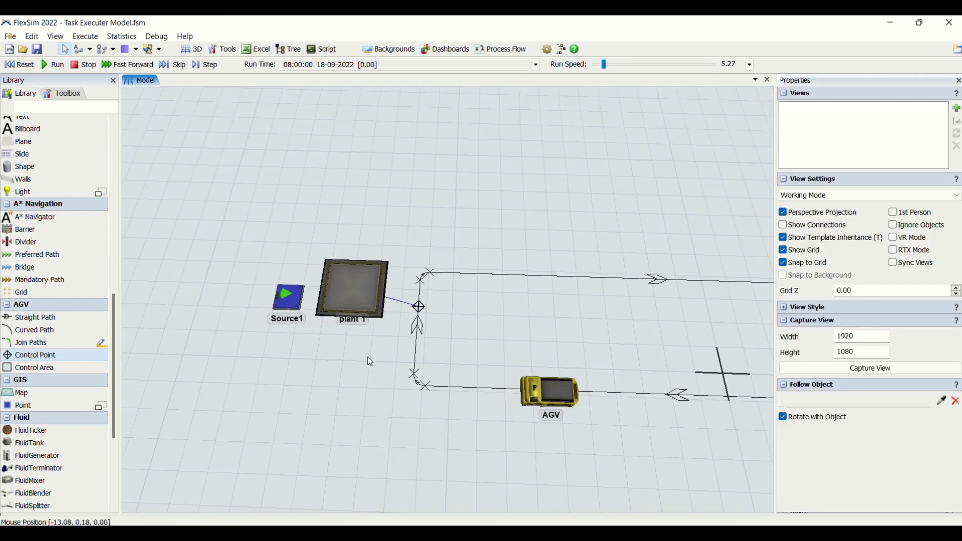
left_click_drag(312, 283, 293, 266)
left_click(342, 281)
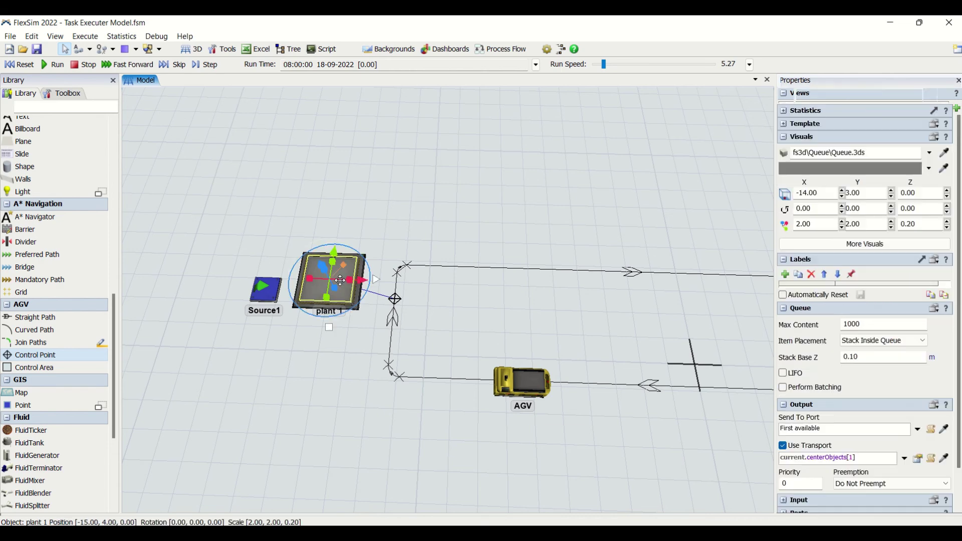
left_click(395, 299)
left_click(419, 311)
scroll(440, 308, "down", 3)
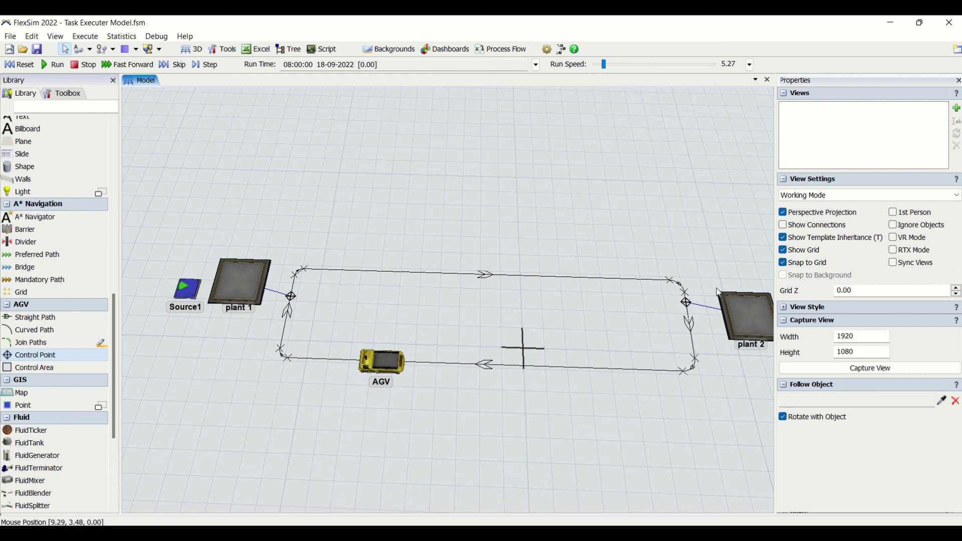
left_click_drag(739, 349, 711, 365)
left_click(732, 314)
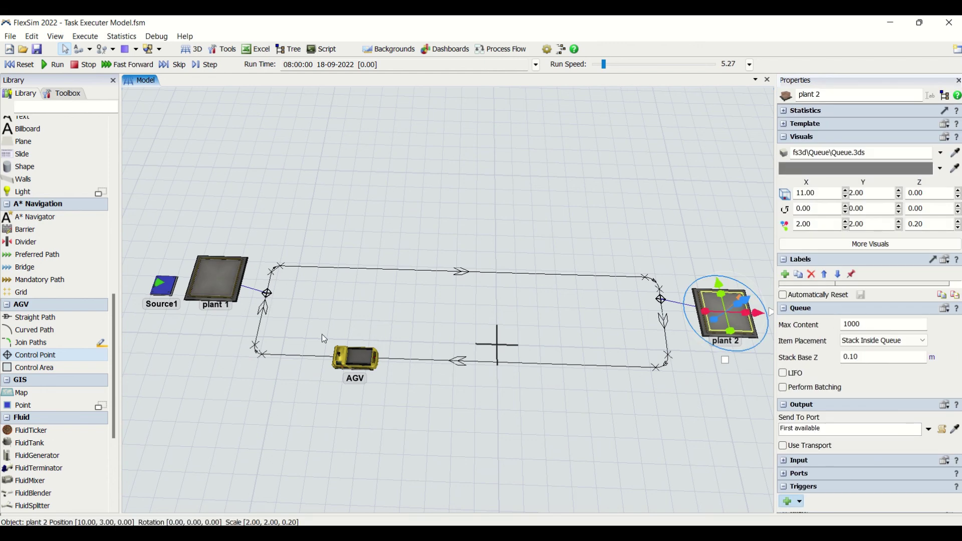
Step: Inspect the AGV's travel properties and its travel offset options for load/unload tasks
left_click(351, 357)
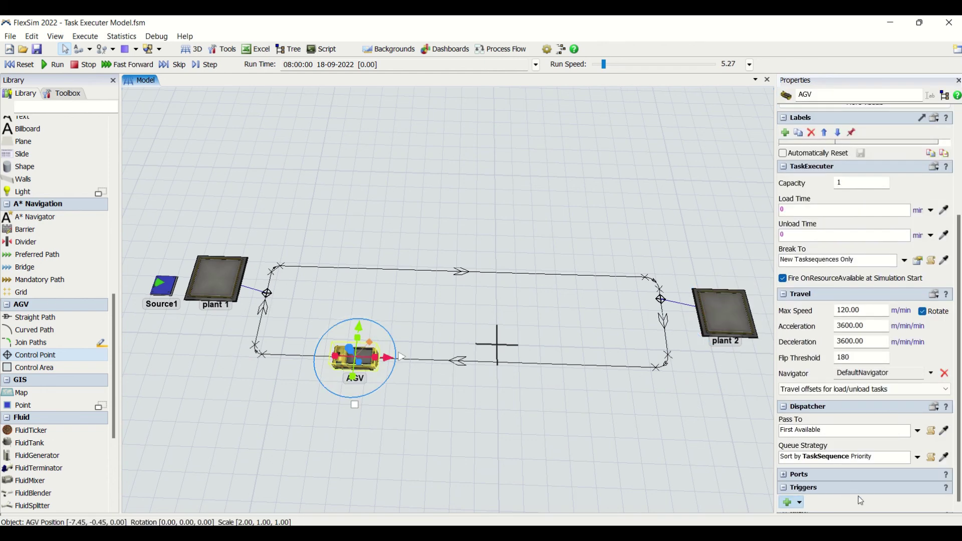
left_click(848, 393)
left_click(842, 400)
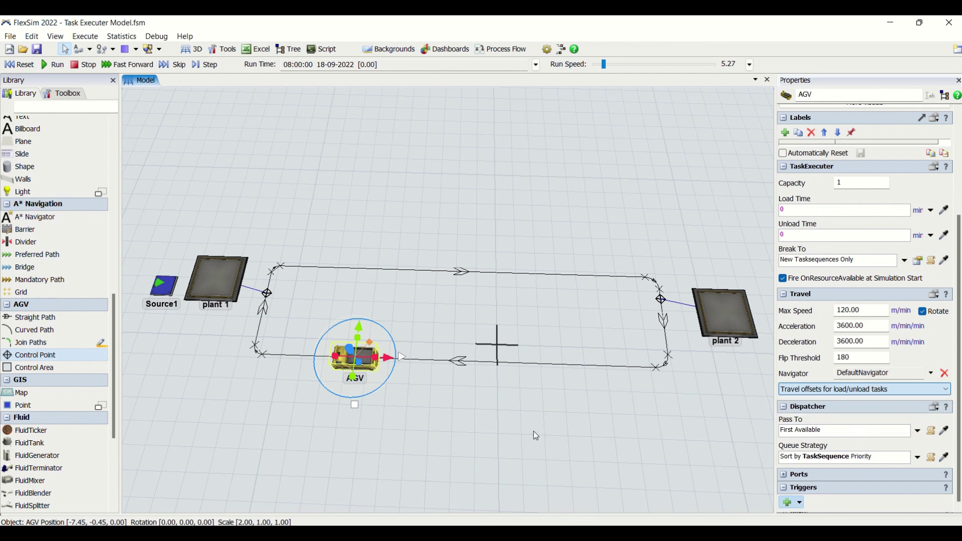
Step: Show the port connections and remove the extra center connection between plant 1 and its control point
left_click_drag(200, 394, 263, 401)
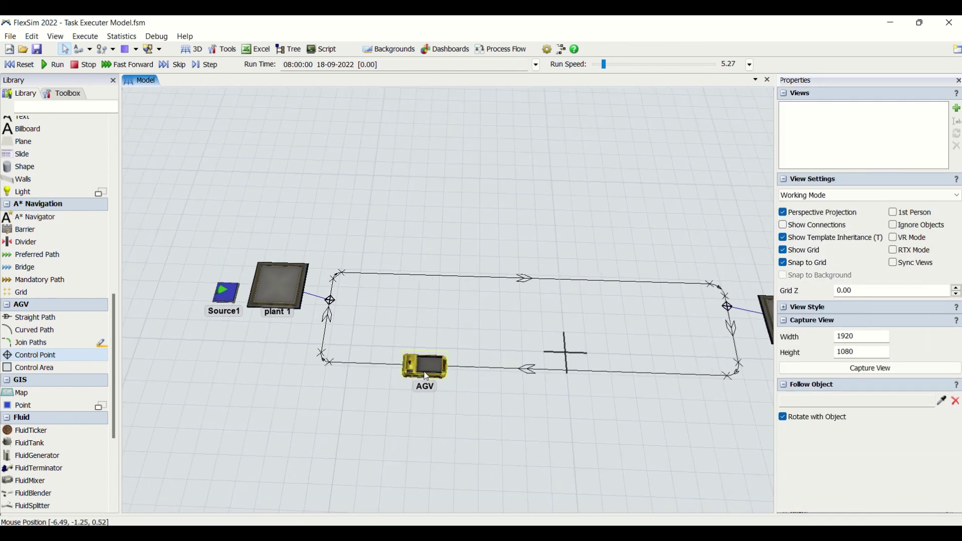
key("c")
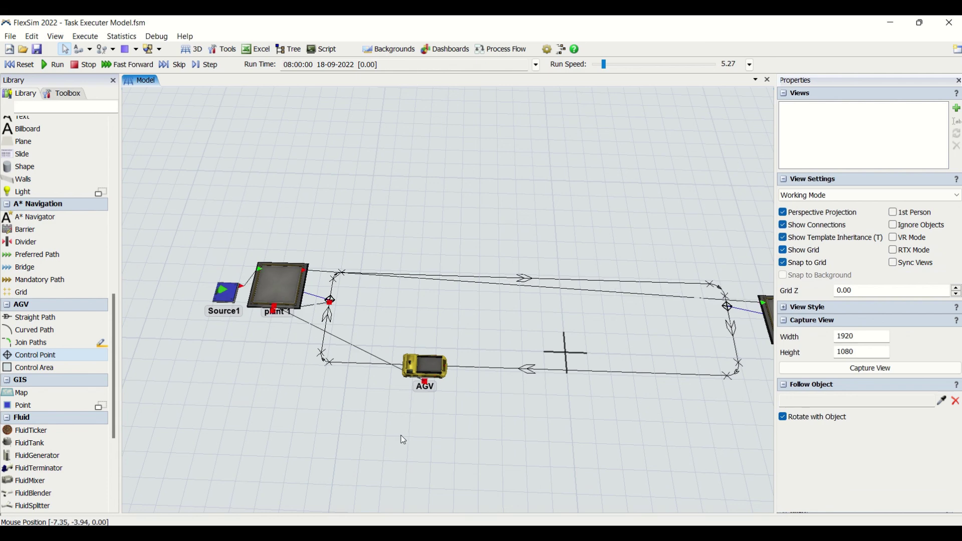
left_click_drag(278, 374, 338, 389)
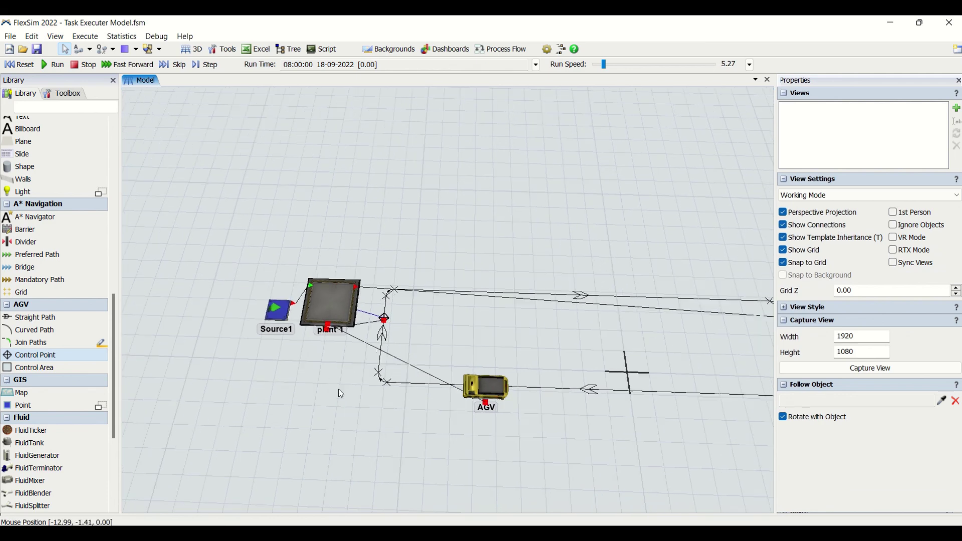
left_click(338, 319)
left_click(385, 319)
left_click(449, 338)
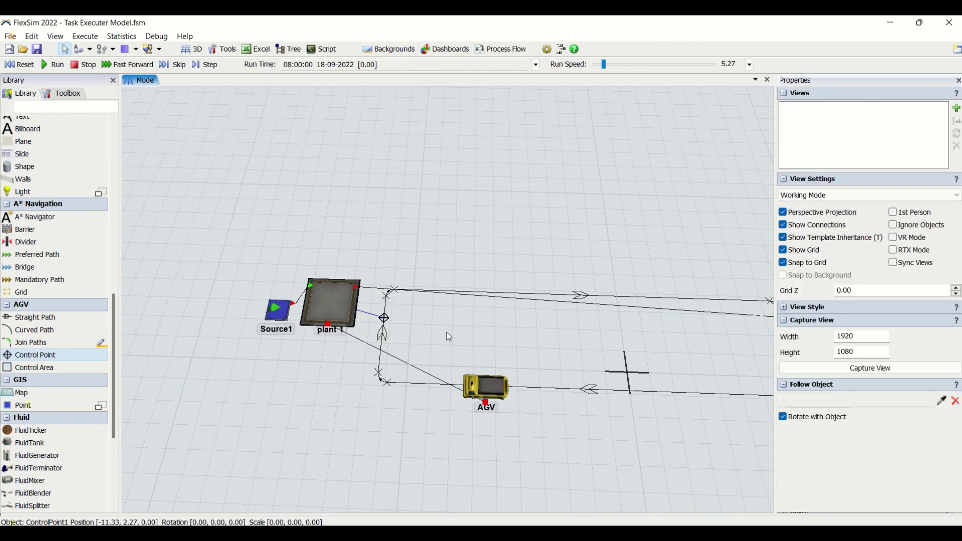
Step: Move the AGV off the return path to open floor outside the loop, at about X -11, Y -3
left_click_drag(422, 332, 350, 326)
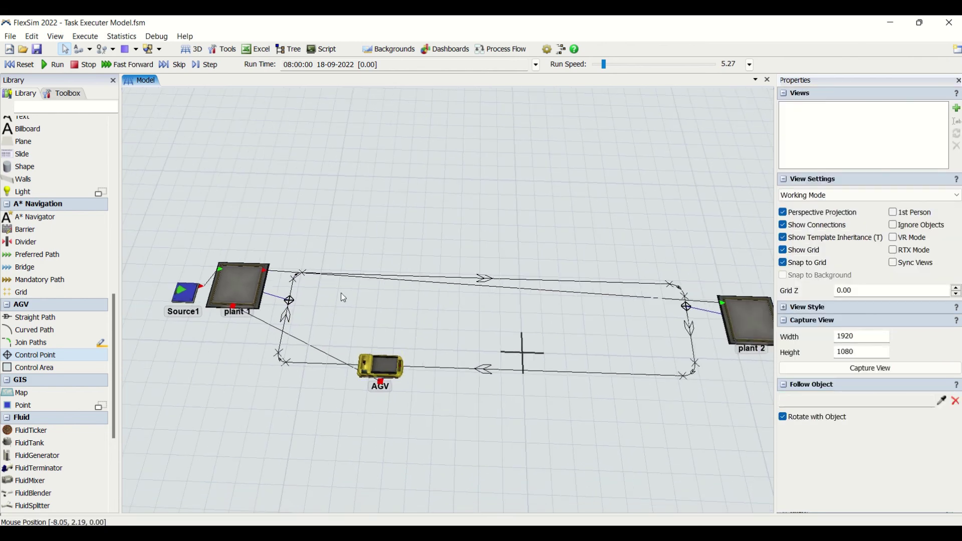
left_click_drag(385, 370, 296, 448)
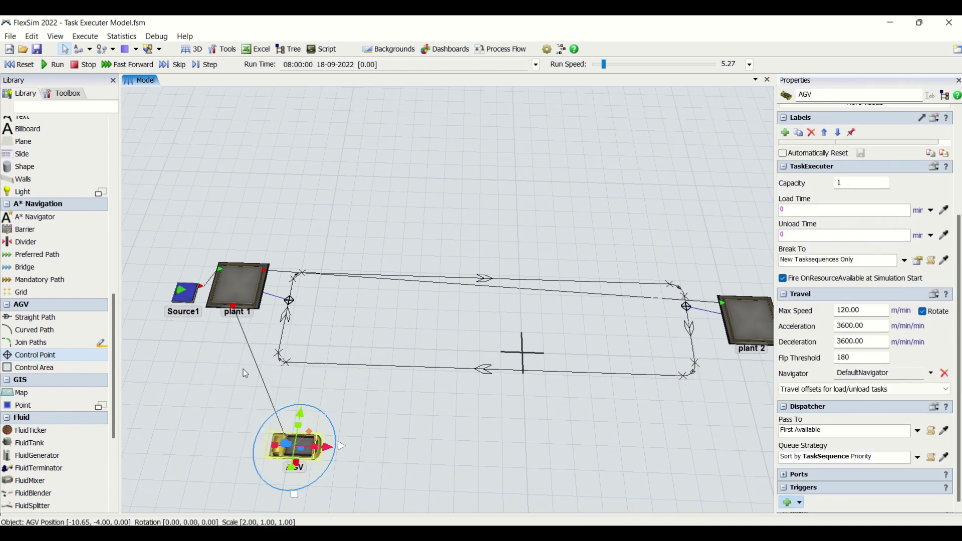
left_click(375, 418)
left_click_drag(299, 450, 346, 372)
key("ctrl+z")
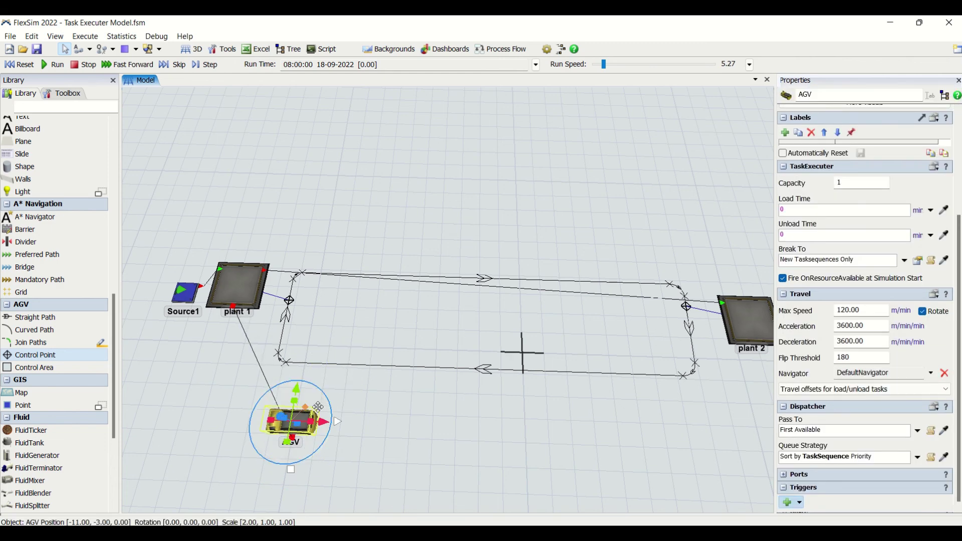
left_click(371, 420)
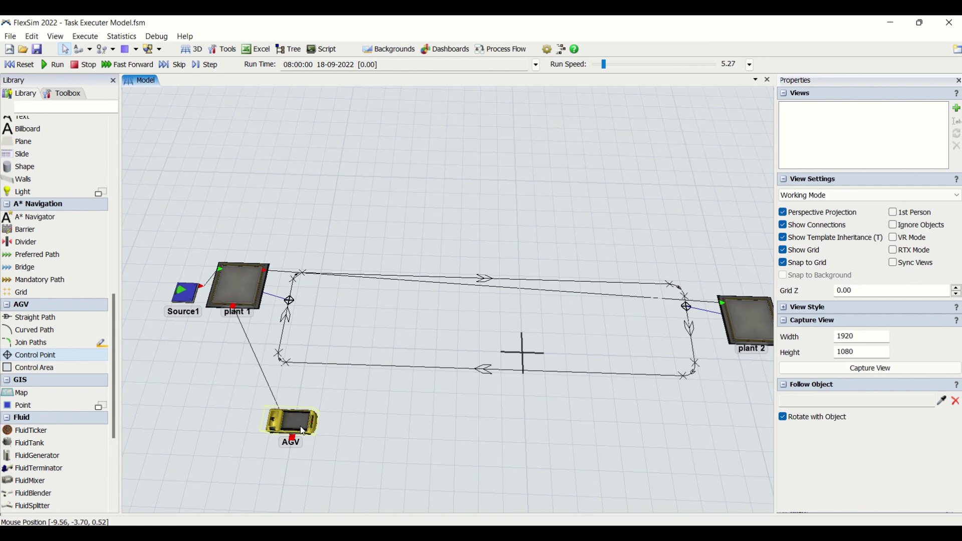
Step: Connect the AGV to the control point beside plant 1 as Traveler AGV
left_click_drag(304, 432, 294, 304)
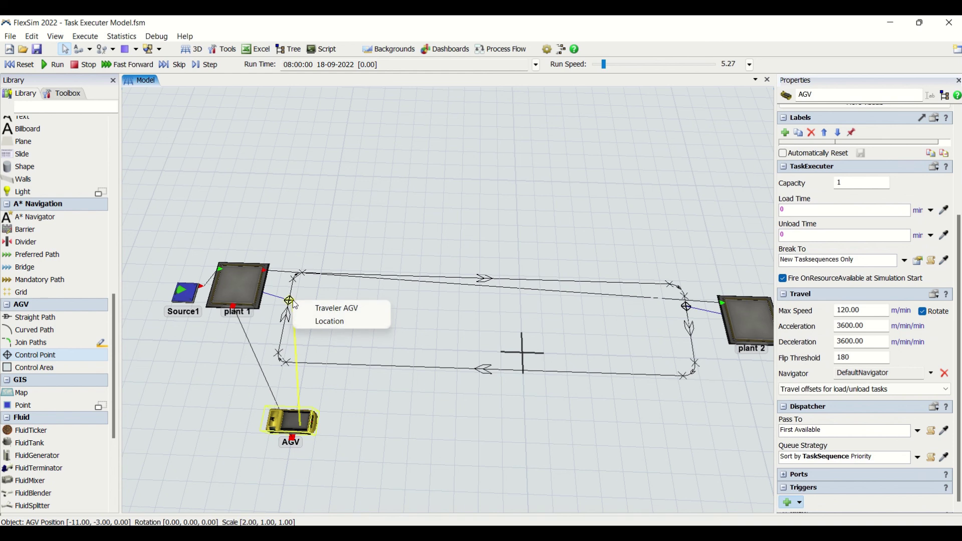
left_click(350, 311)
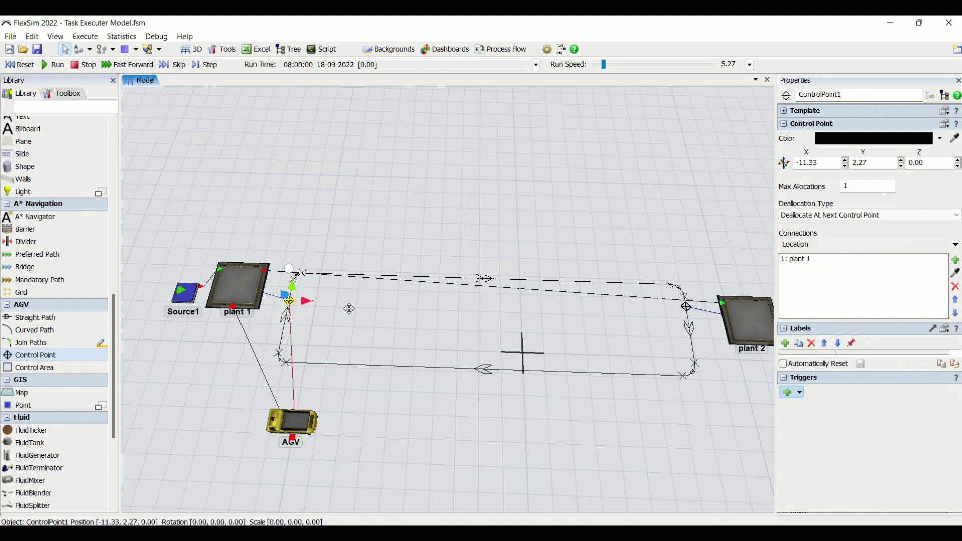
left_click(385, 216)
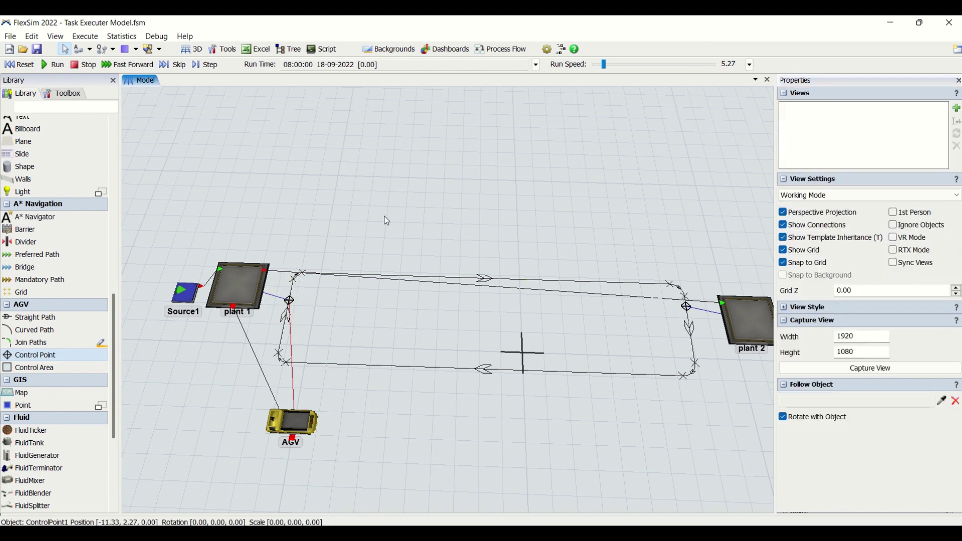
Step: Reset and run the simulation, and watch the AGV carry boxes around the loop from several angles
left_click(27, 66)
left_click(54, 65)
scroll(567, 345, "down", 2)
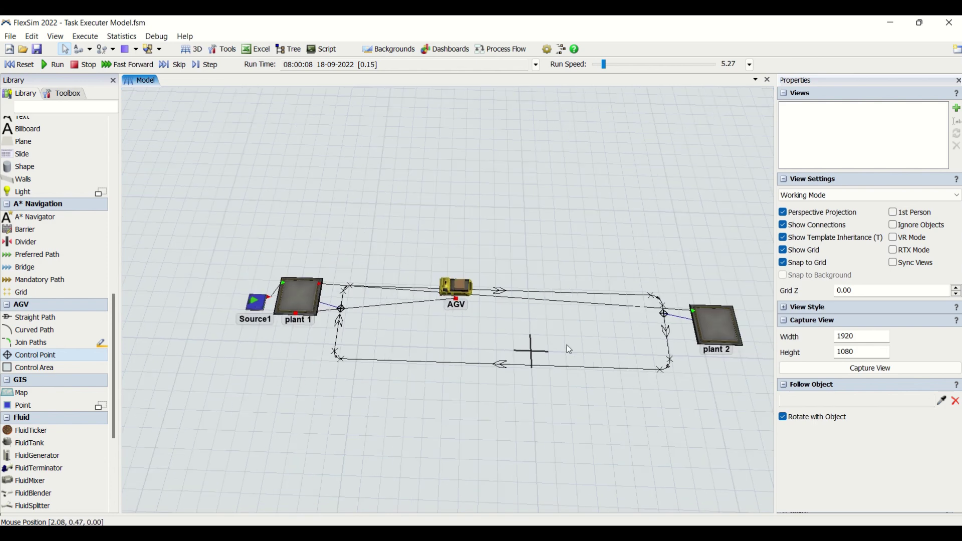
right_click_drag(582, 396, 591, 399)
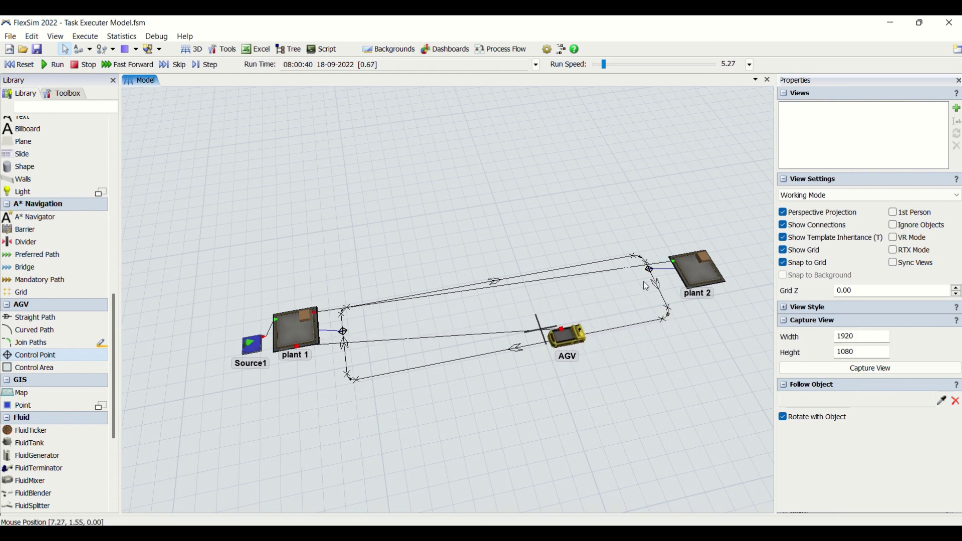
right_click_drag(483, 301, 540, 389)
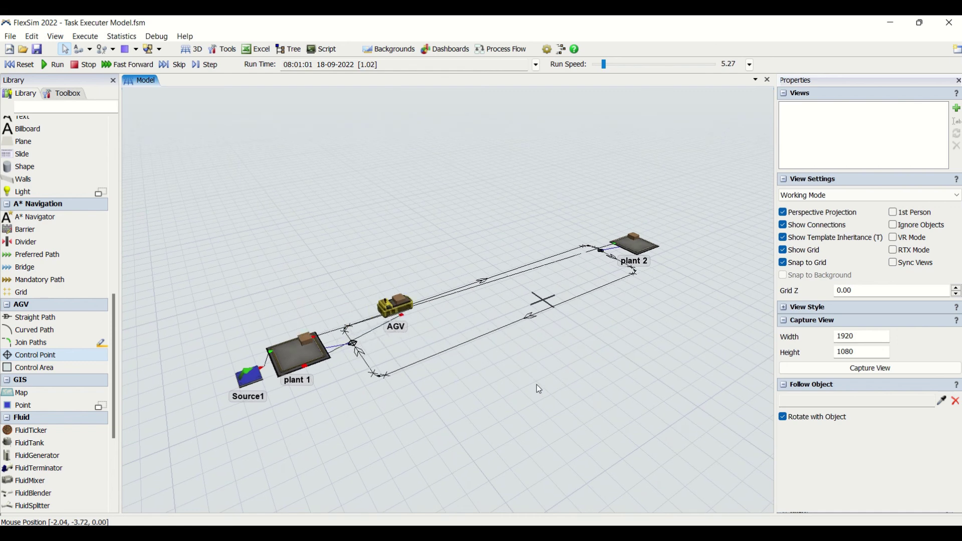
scroll(583, 343, "up", 2)
left_click_drag(582, 344, 594, 357)
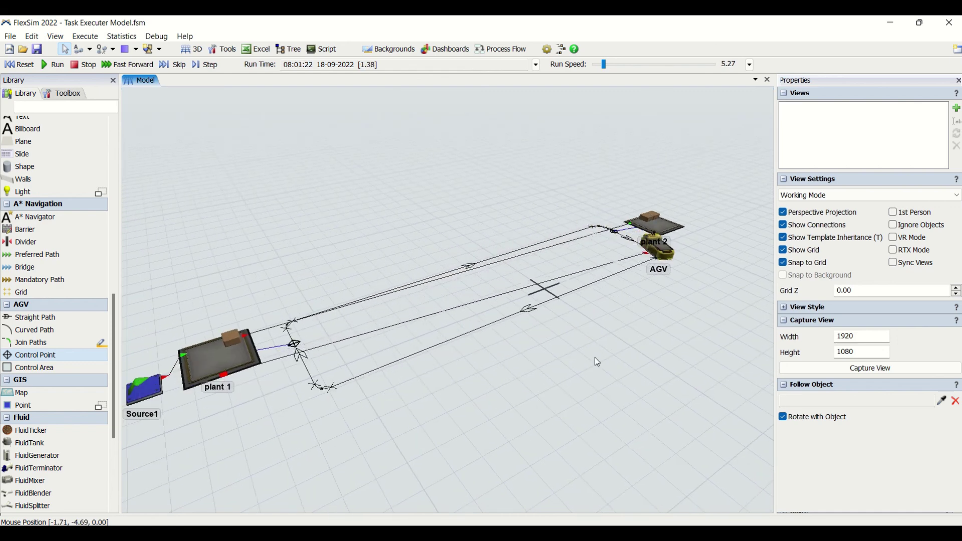